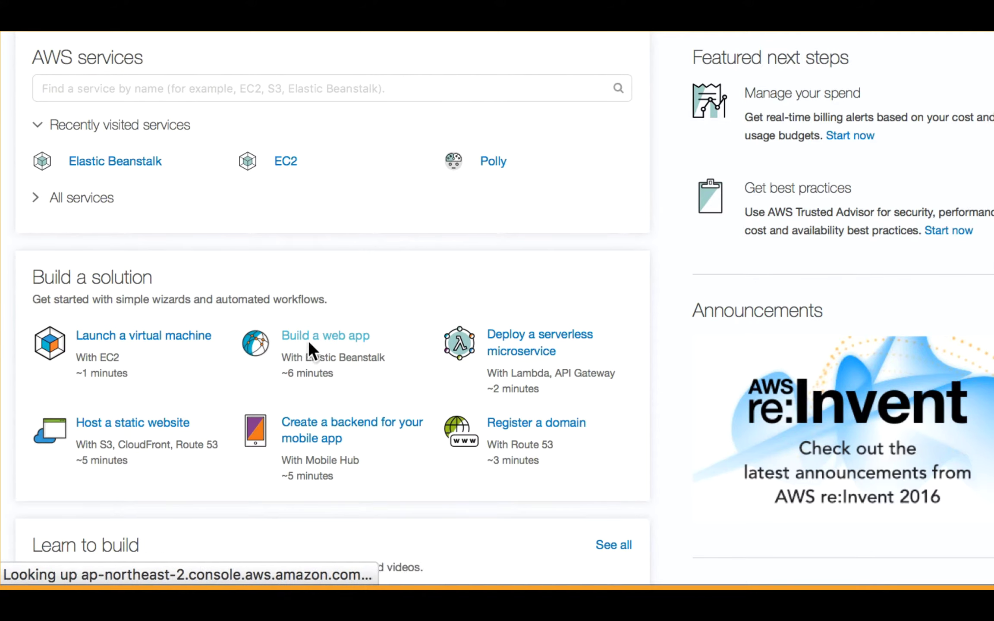
- Create the my-first-blog web app on the Python platform with sample code, then open its overview
{"action": "left_click", "coordinate": [309, 345]}
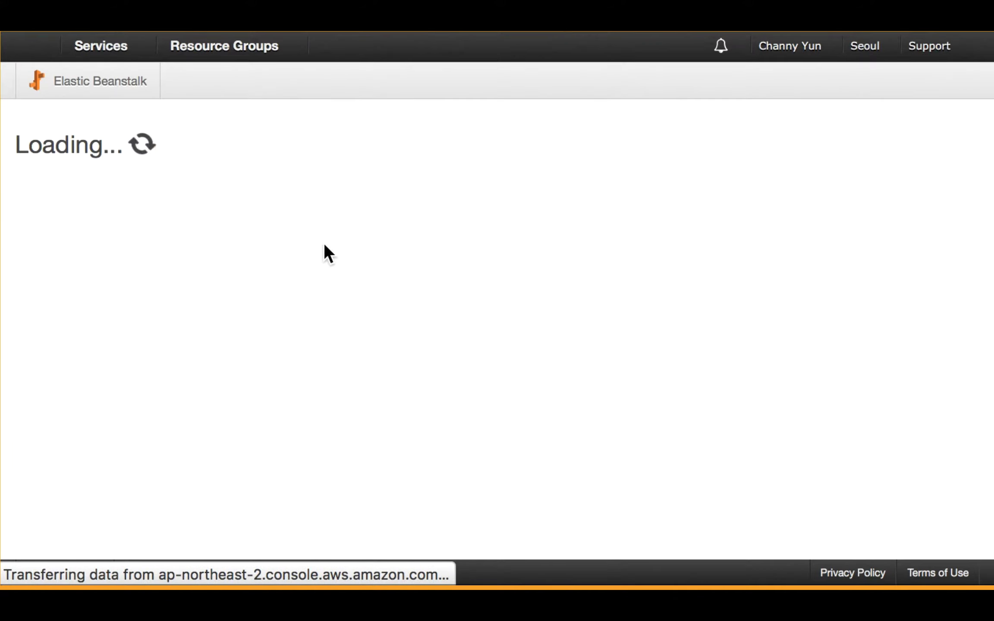
{"action": "left_click", "coordinate": [318, 228]}
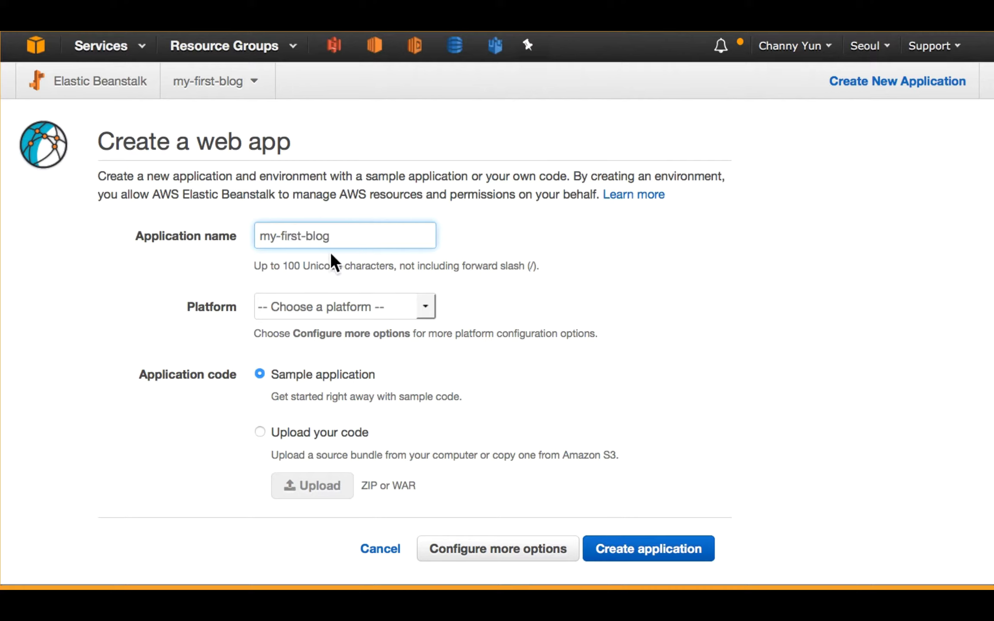
{"action": "left_click", "coordinate": [366, 307]}
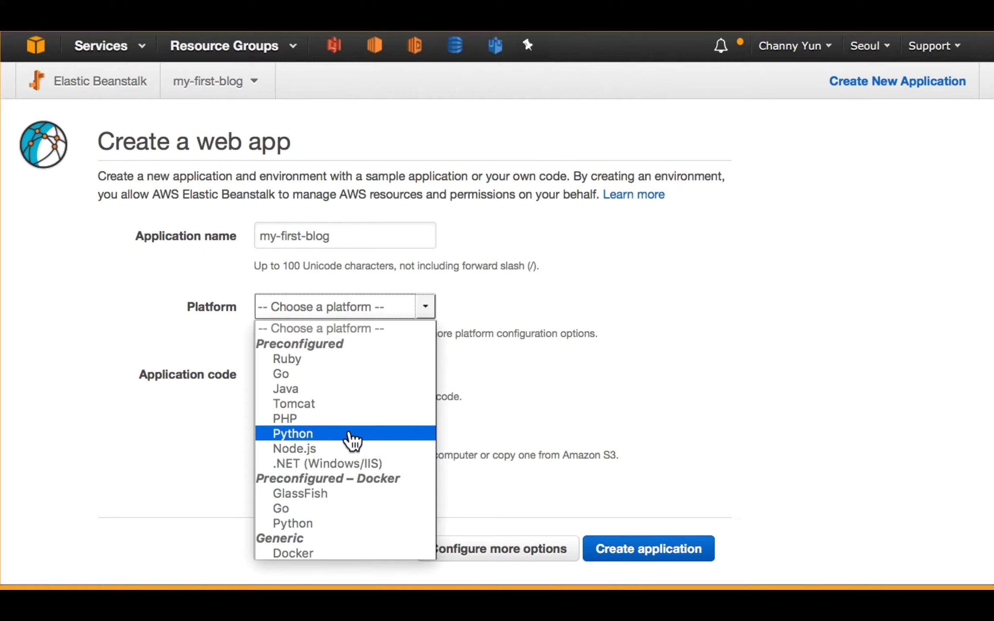
{"action": "left_click", "coordinate": [349, 433]}
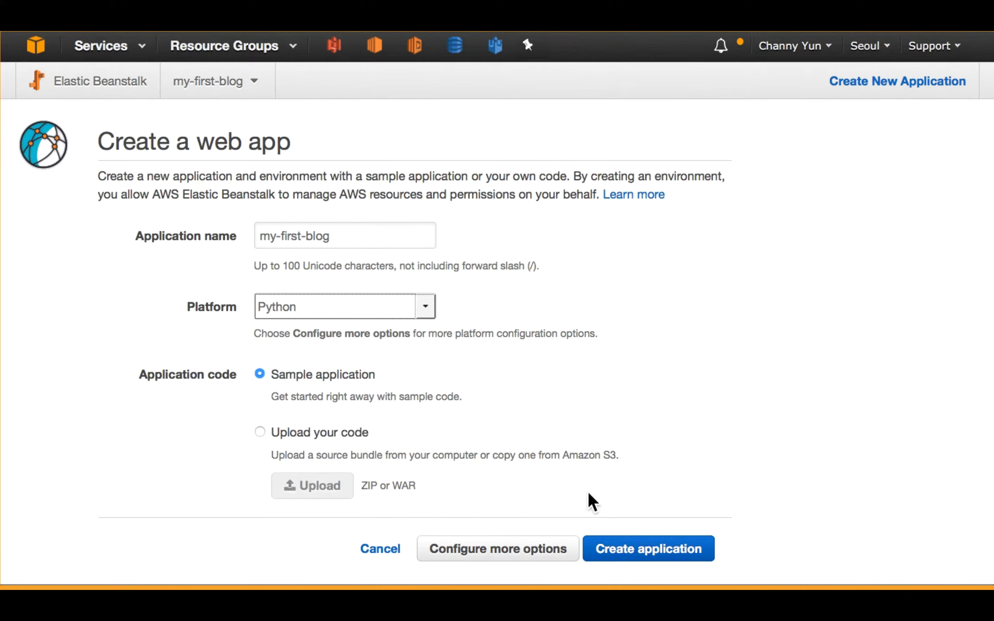
{"action": "left_click", "coordinate": [635, 554]}
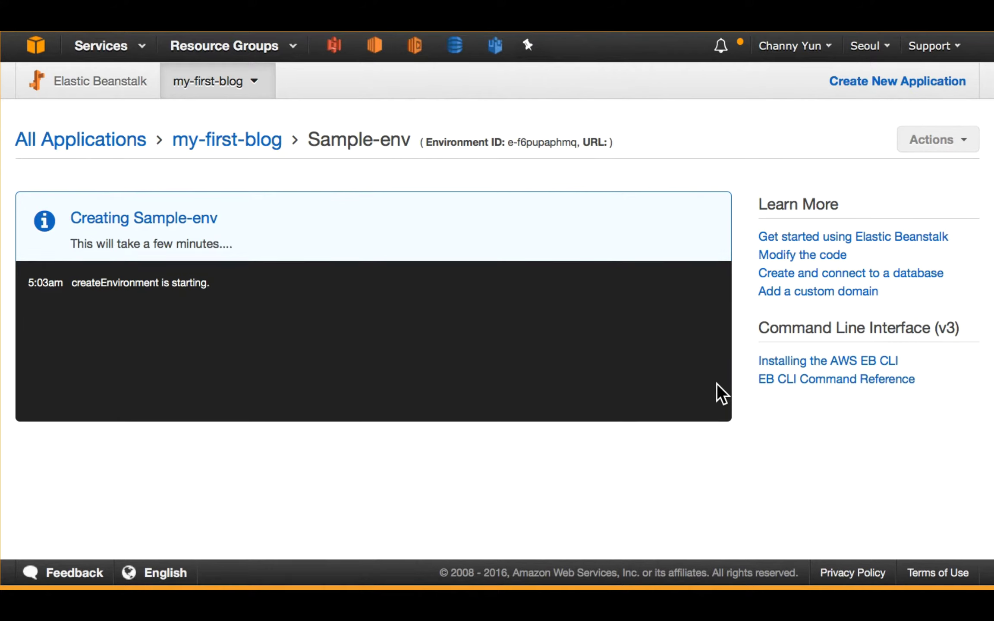
{"action": "left_click", "coordinate": [215, 145]}
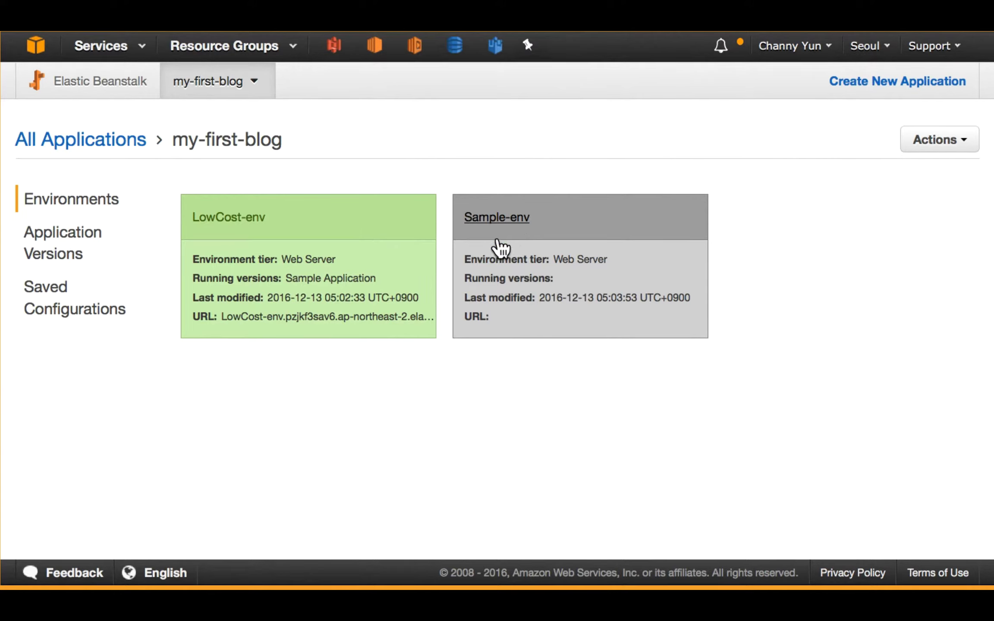
- Open the LowCost-env dashboard and check its Ok health and Recent Events
{"action": "left_click", "coordinate": [261, 219]}
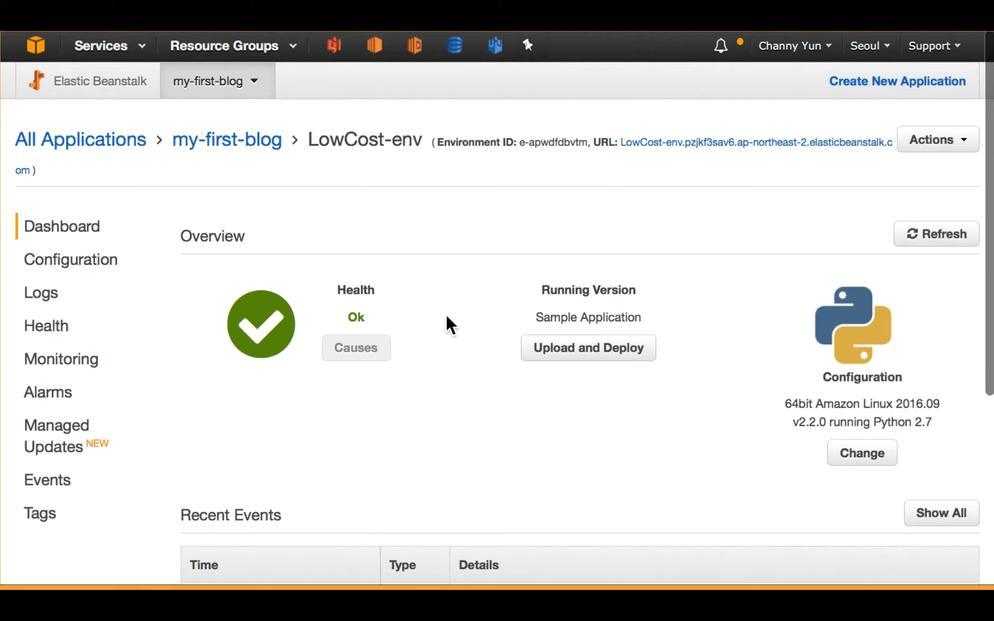
{"action": "scroll", "coordinate": [448, 325], "scroll_direction": "down", "scroll_amount": 5}
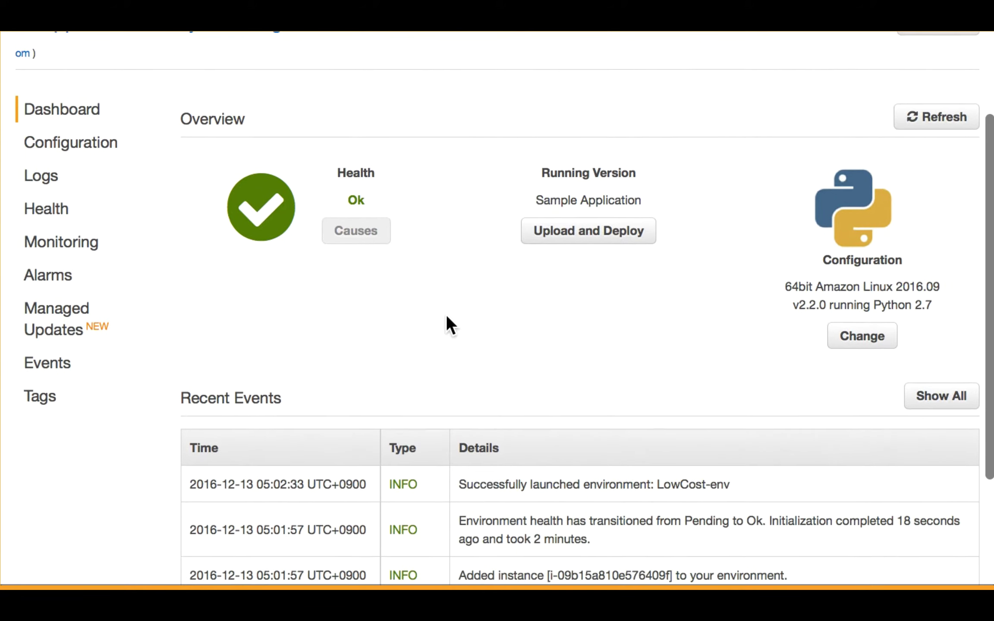
{"action": "scroll", "coordinate": [445, 321], "scroll_direction": "up", "scroll_amount": 6}
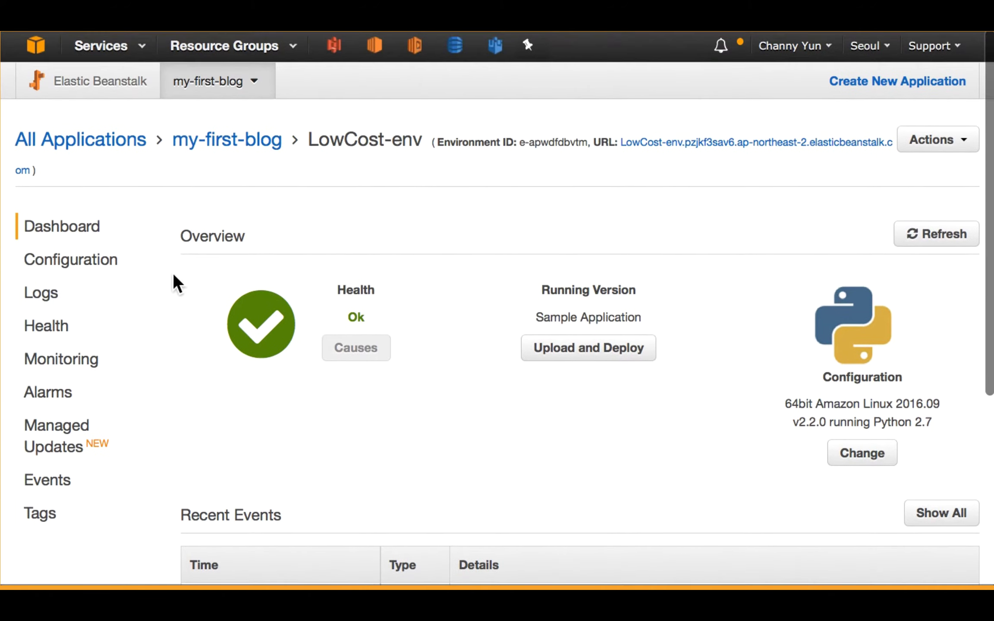
- Check LowCost-env's Scaling settings, leaving the environment type as Single instance
{"action": "left_click", "coordinate": [114, 262]}
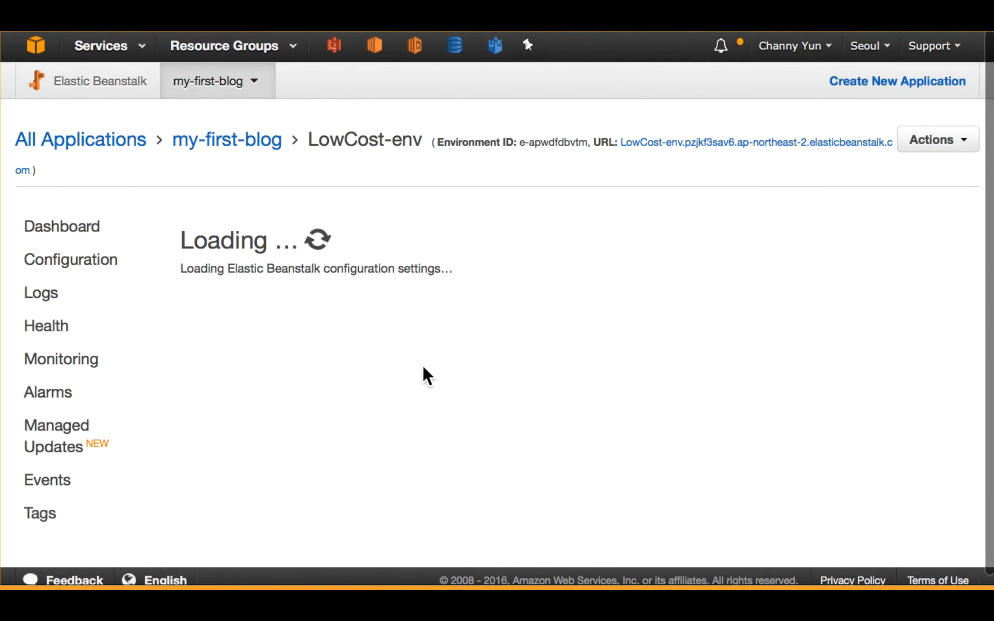
{"action": "scroll", "coordinate": [431, 380], "scroll_direction": "down", "scroll_amount": 1}
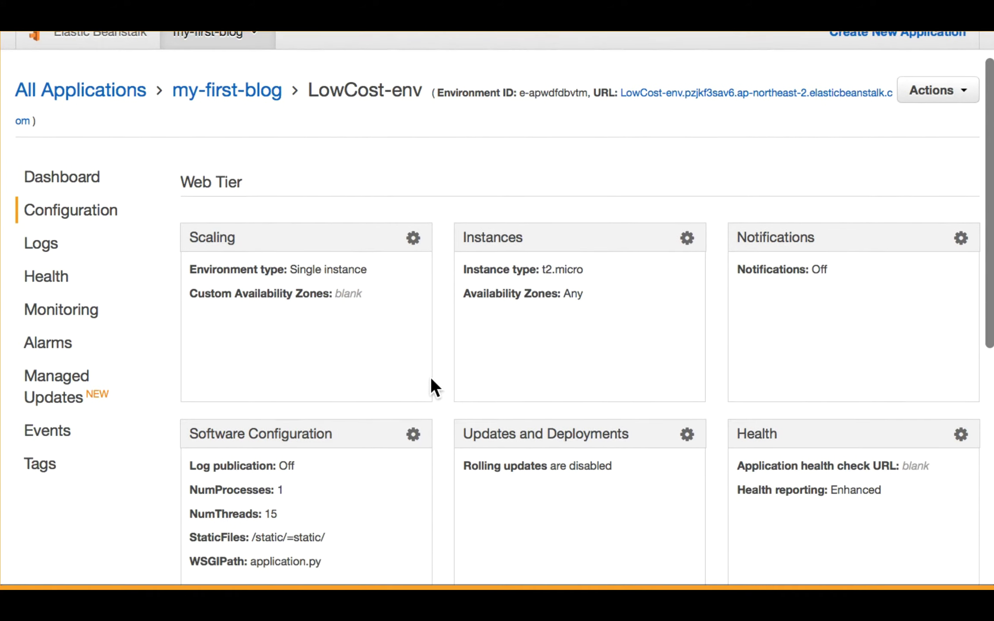
{"action": "scroll", "coordinate": [432, 380], "scroll_direction": "down", "scroll_amount": 1}
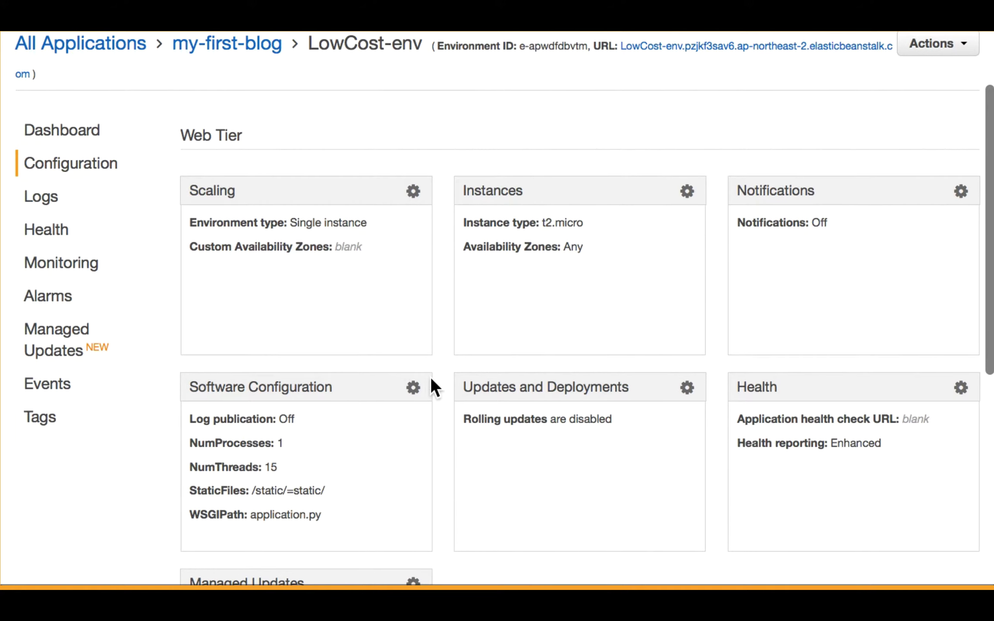
{"action": "left_click", "coordinate": [413, 192]}
{"action": "left_click", "coordinate": [523, 284]}
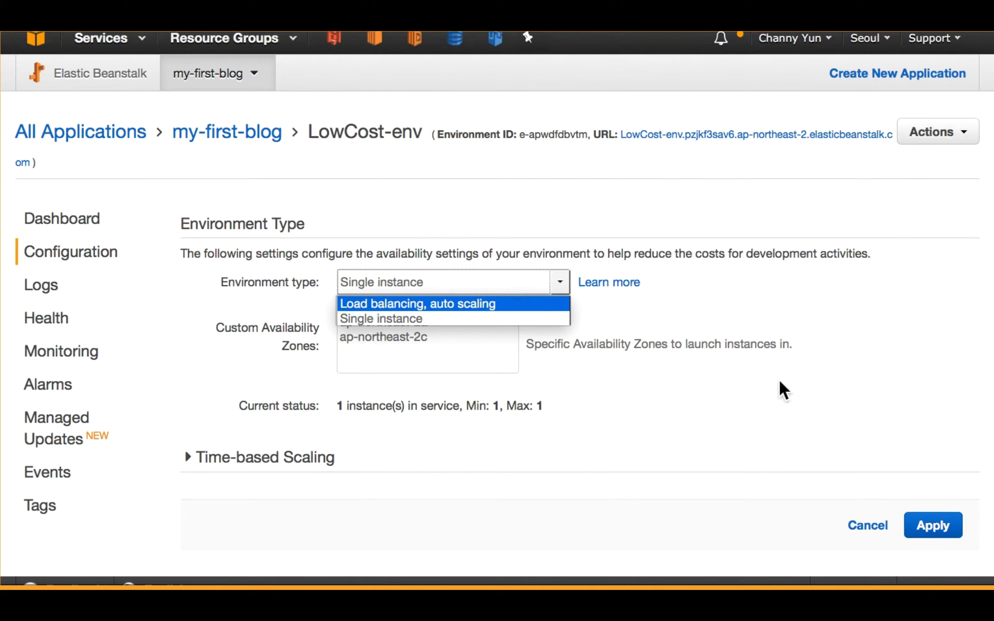
{"action": "left_click", "coordinate": [866, 532]}
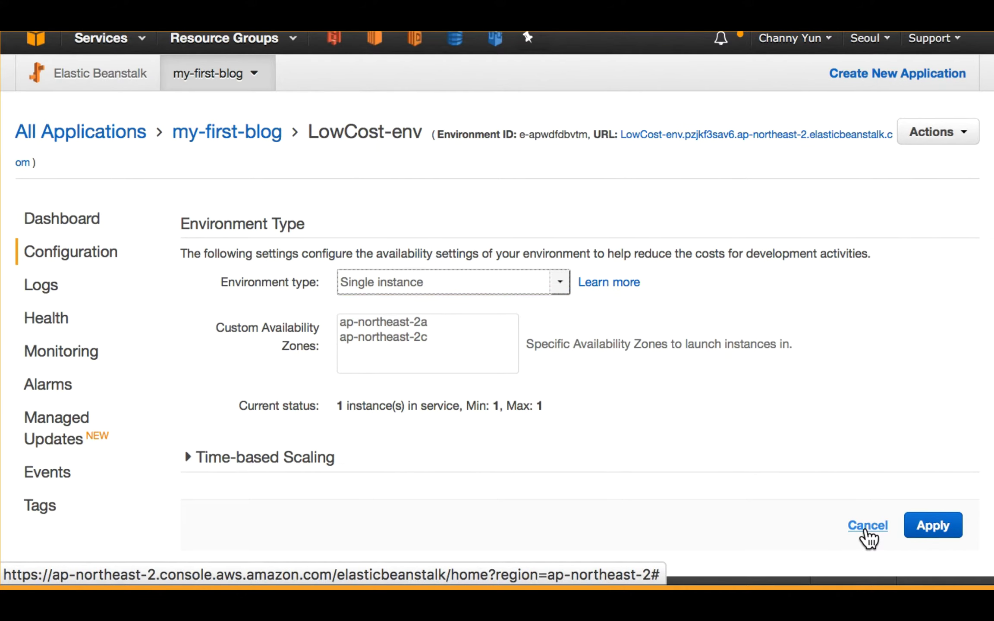
{"action": "left_click", "coordinate": [865, 527]}
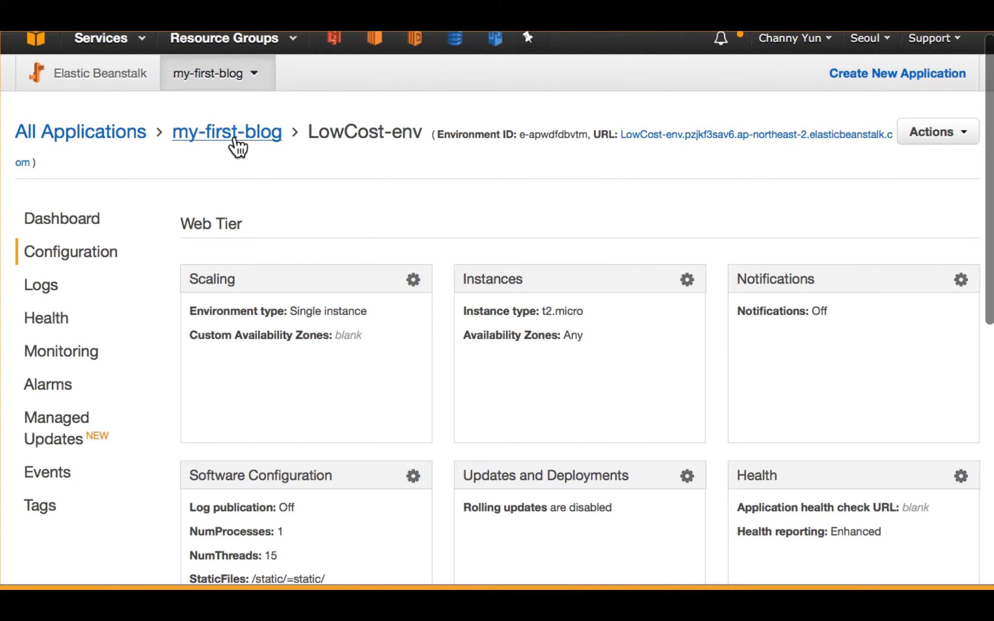
- Review the rest of the configuration (t2.micro, no database), then return to my-first-blog's environments
{"action": "scroll", "coordinate": [688, 389], "scroll_direction": "down", "scroll_amount": 2}
{"action": "scroll", "coordinate": [688, 379], "scroll_direction": "down", "scroll_amount": 6}
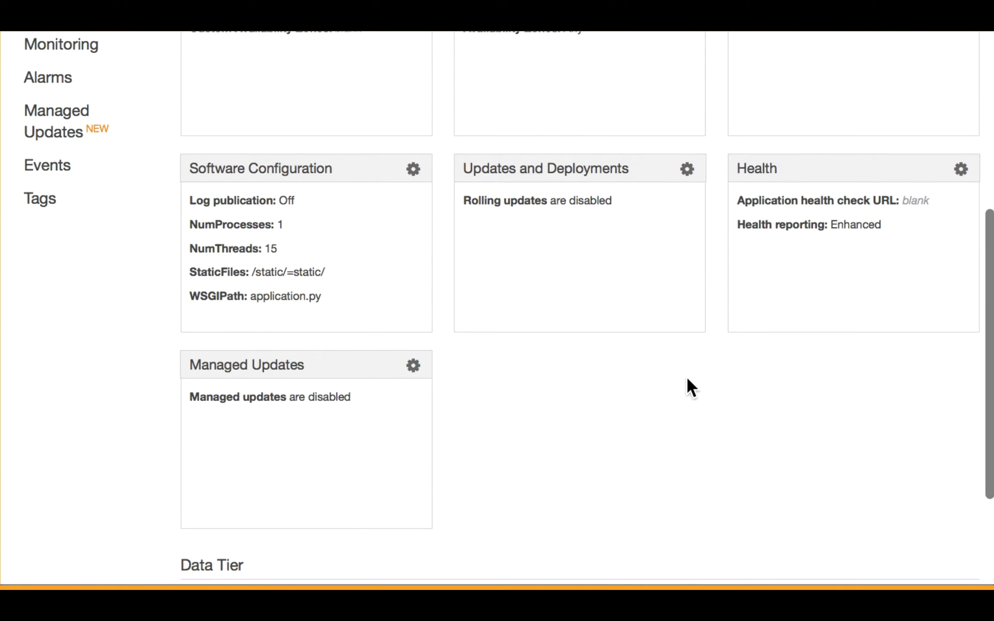
{"action": "scroll", "coordinate": [687, 379], "scroll_direction": "down", "scroll_amount": 4}
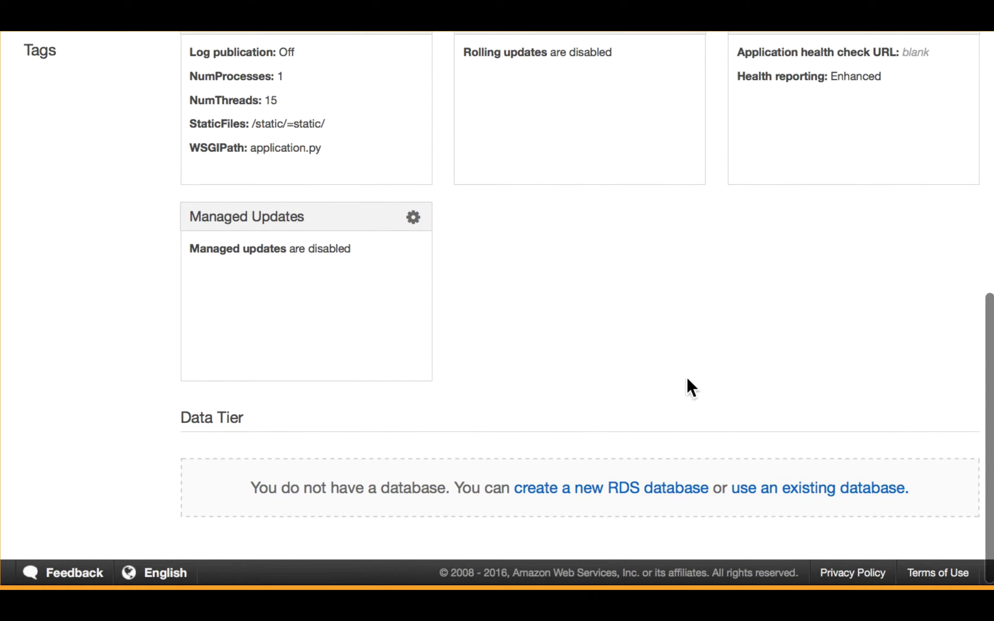
{"action": "scroll", "coordinate": [687, 380], "scroll_direction": "up", "scroll_amount": 12}
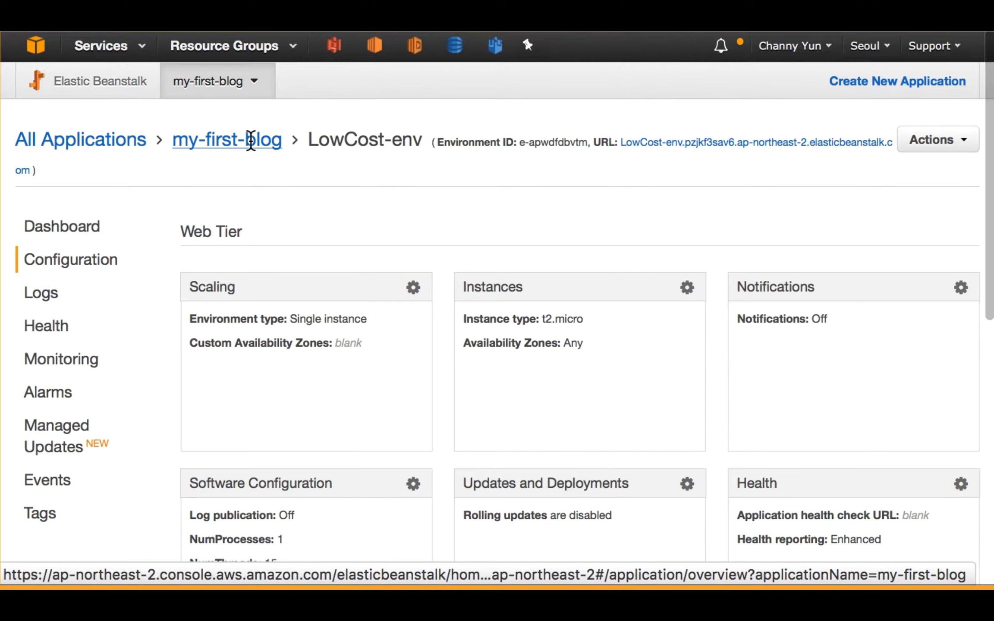
{"action": "left_click", "coordinate": [251, 142]}
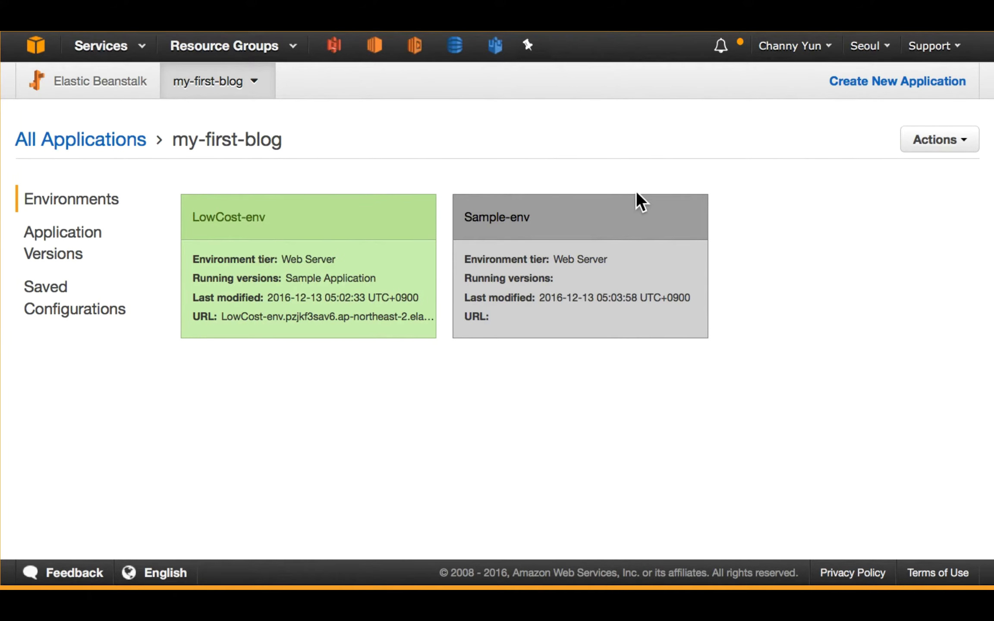
- Start a new web server environment for my-first-blog on the Python platform
{"action": "left_click", "coordinate": [919, 147]}
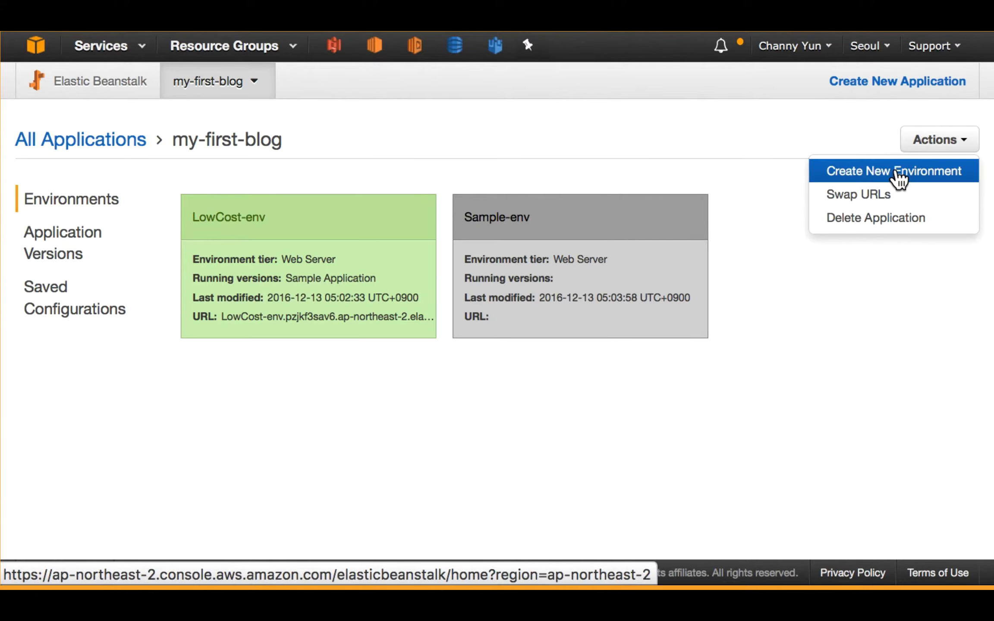
{"action": "left_click", "coordinate": [900, 174]}
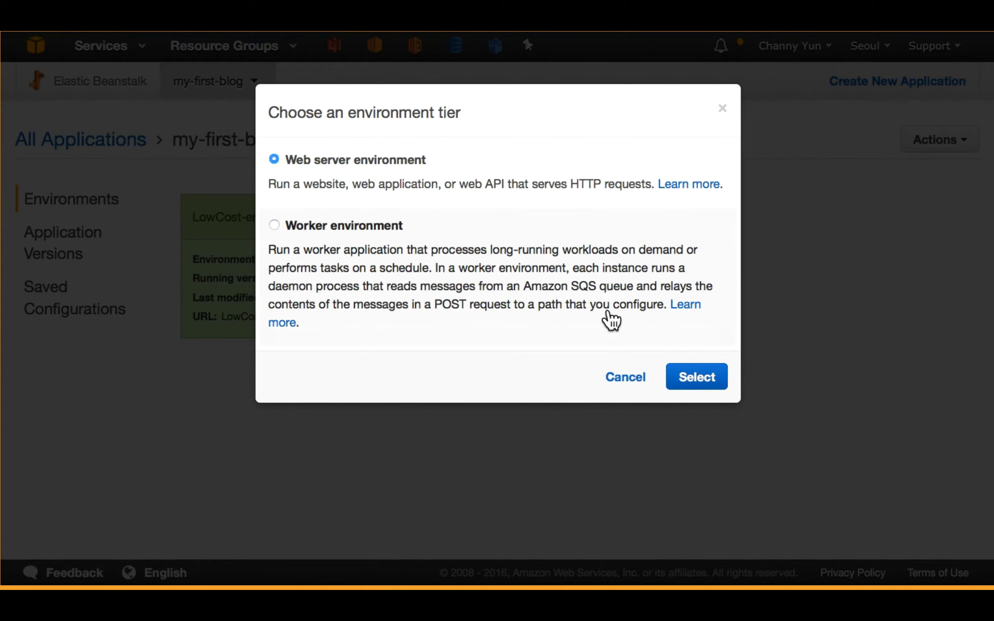
{"action": "left_click", "coordinate": [706, 388]}
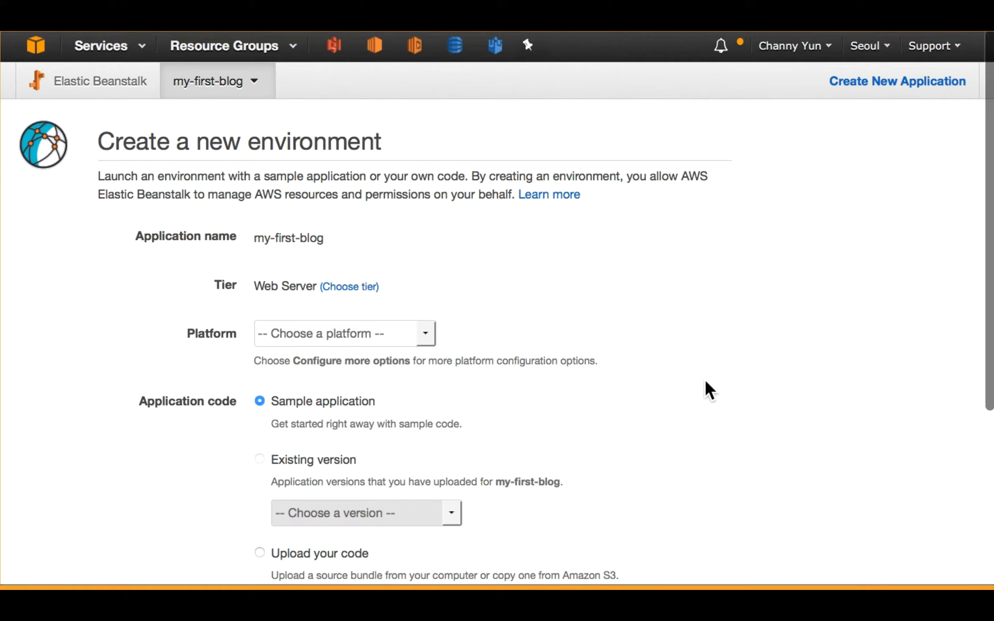
{"action": "scroll", "coordinate": [556, 387], "scroll_direction": "down", "scroll_amount": 5}
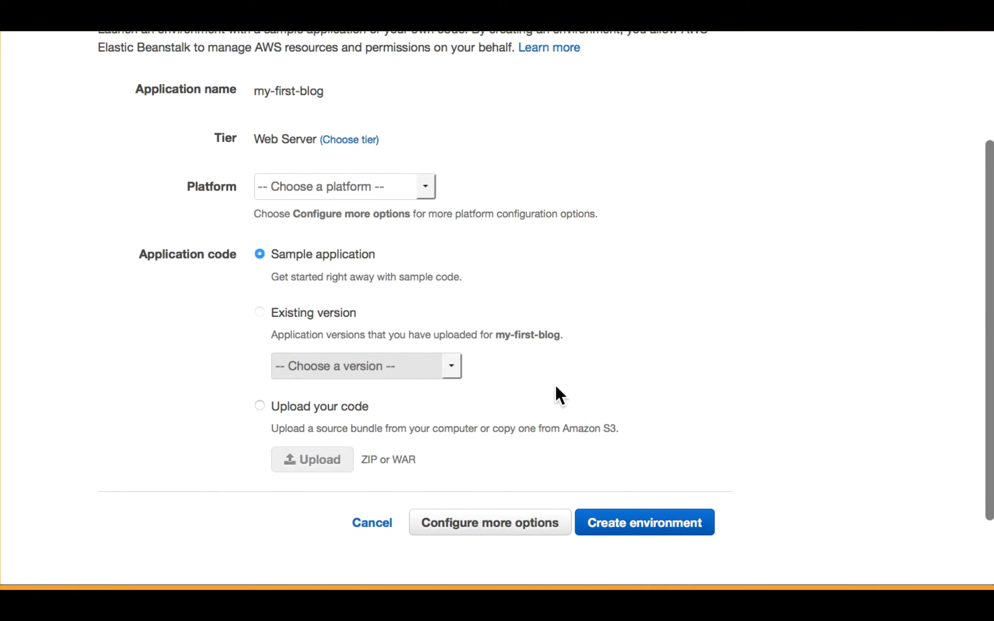
{"action": "scroll", "coordinate": [556, 387], "scroll_direction": "down", "scroll_amount": 2}
{"action": "left_click", "coordinate": [393, 136]}
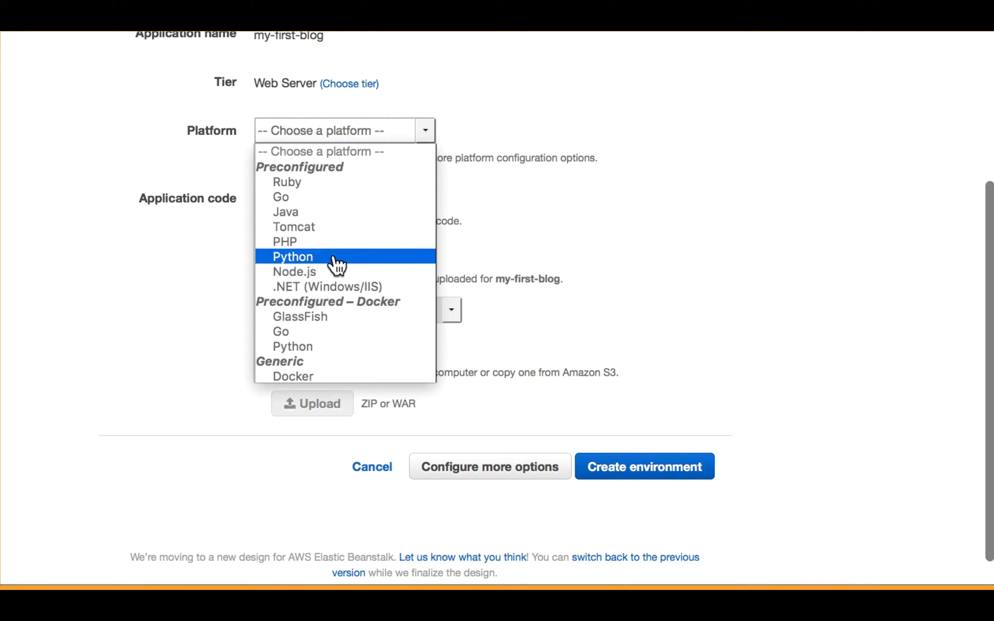
{"action": "left_click", "coordinate": [336, 259]}
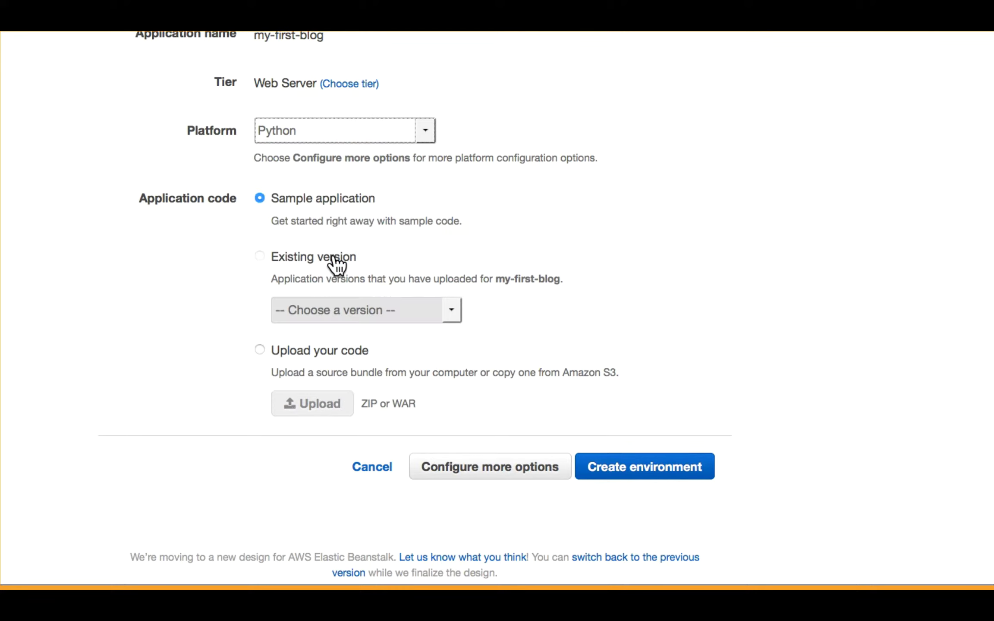
- Compare the High availability, Custom and Low cost presets, then cancel and reopen LowCost-env
{"action": "left_click", "coordinate": [482, 473]}
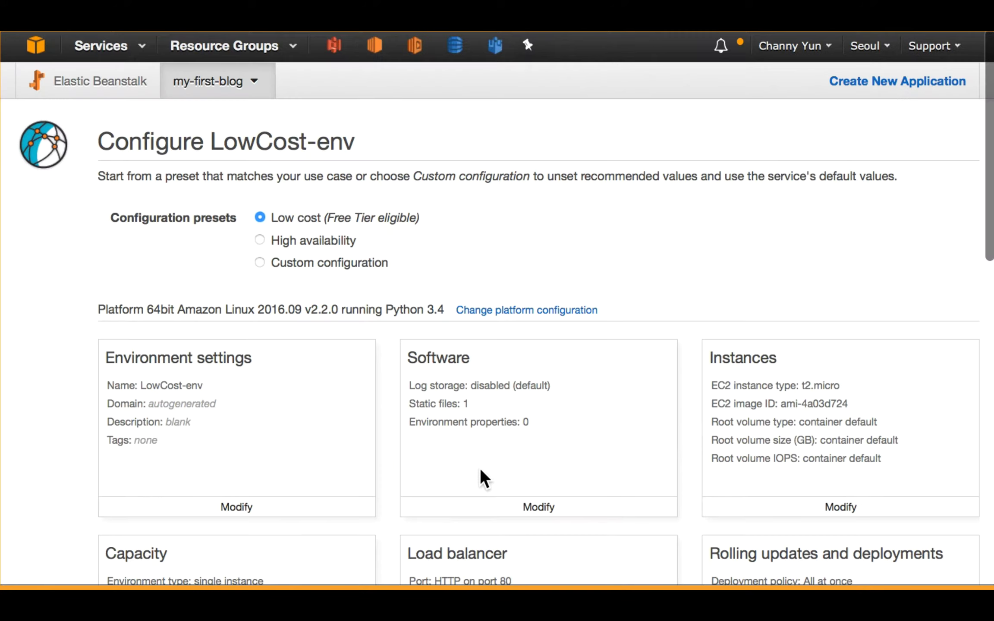
{"action": "scroll", "coordinate": [481, 470], "scroll_direction": "down", "scroll_amount": 5}
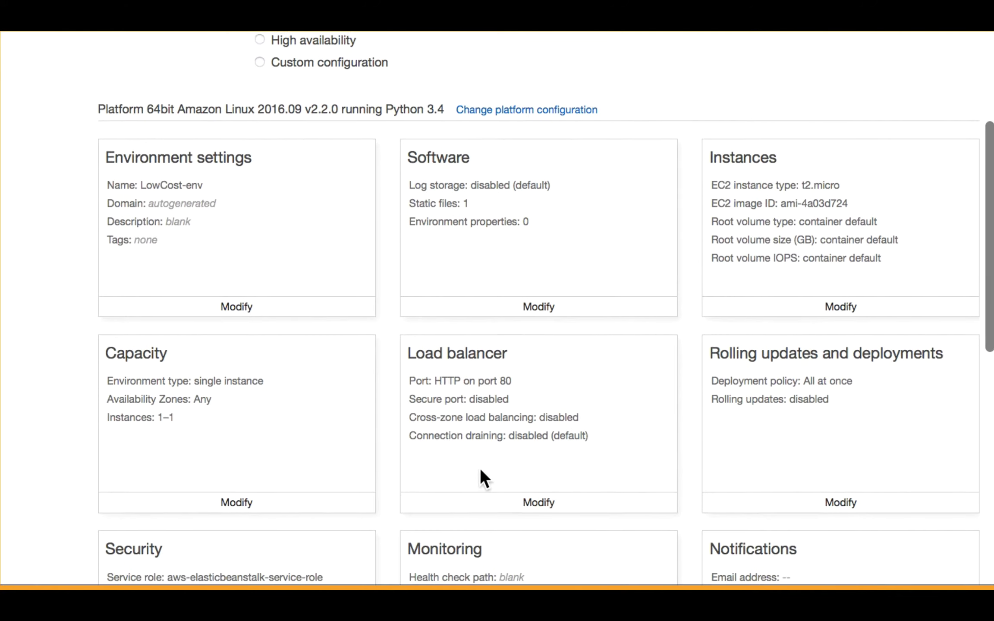
{"action": "scroll", "coordinate": [481, 470], "scroll_direction": "down", "scroll_amount": 12}
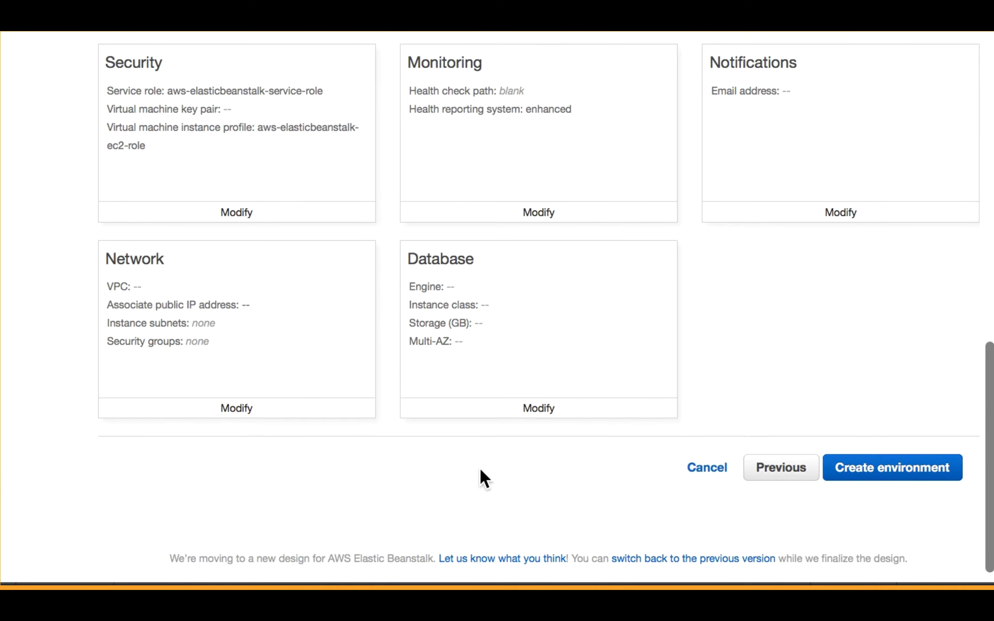
{"action": "scroll", "coordinate": [480, 468], "scroll_direction": "up", "scroll_amount": 17}
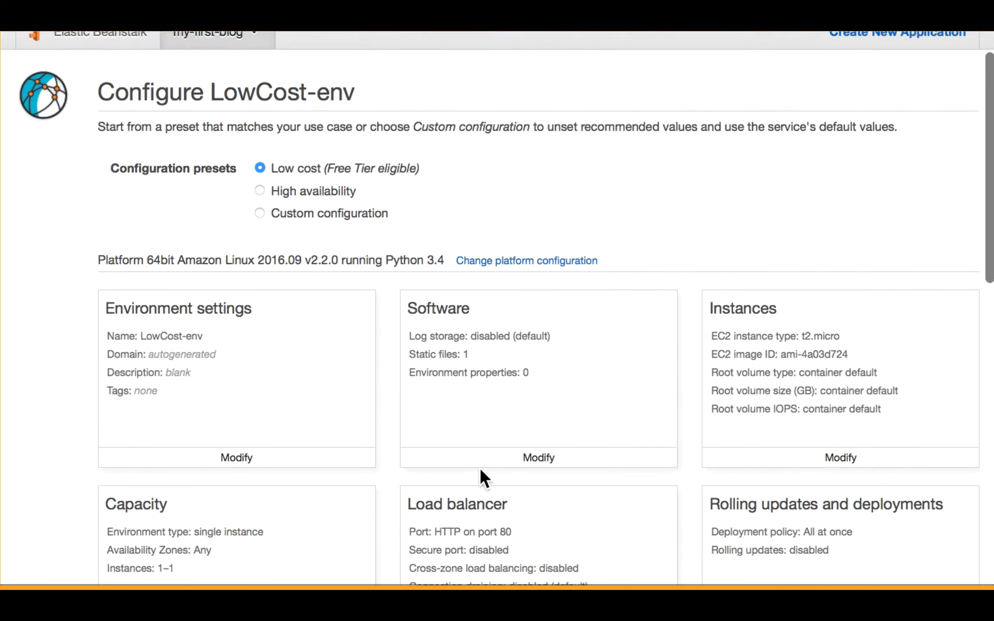
{"action": "left_click", "coordinate": [320, 242]}
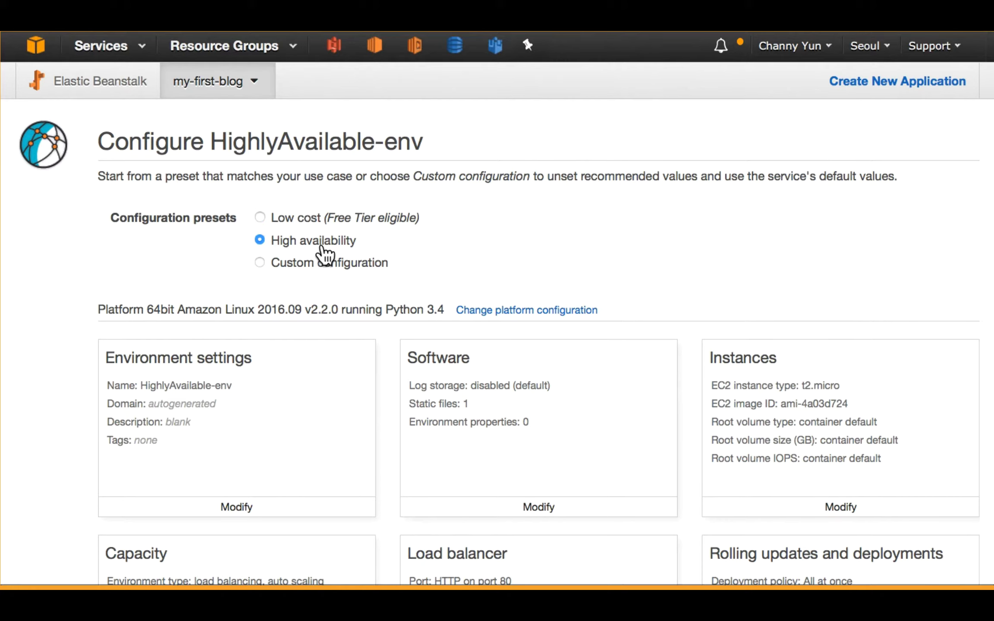
{"action": "left_click", "coordinate": [325, 264]}
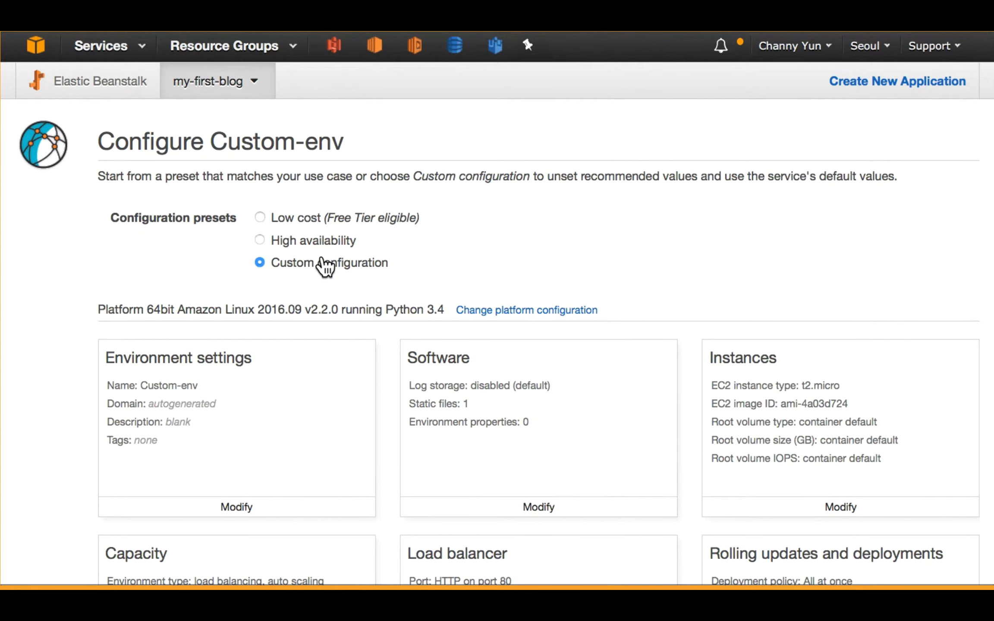
{"action": "left_click", "coordinate": [318, 219]}
{"action": "scroll", "coordinate": [337, 294], "scroll_direction": "down", "scroll_amount": 6}
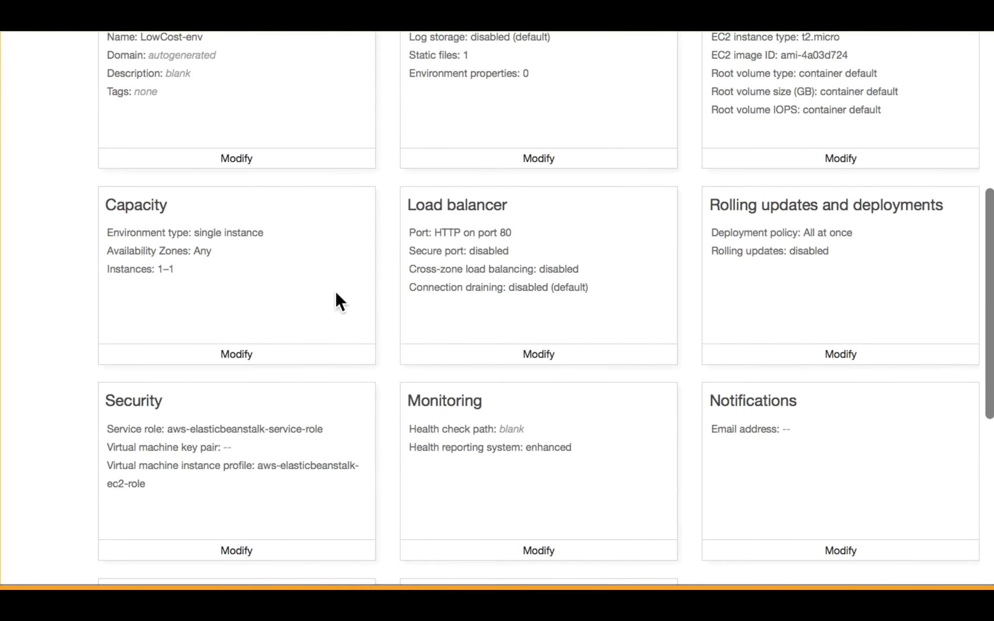
{"action": "scroll", "coordinate": [336, 293], "scroll_direction": "down", "scroll_amount": 5}
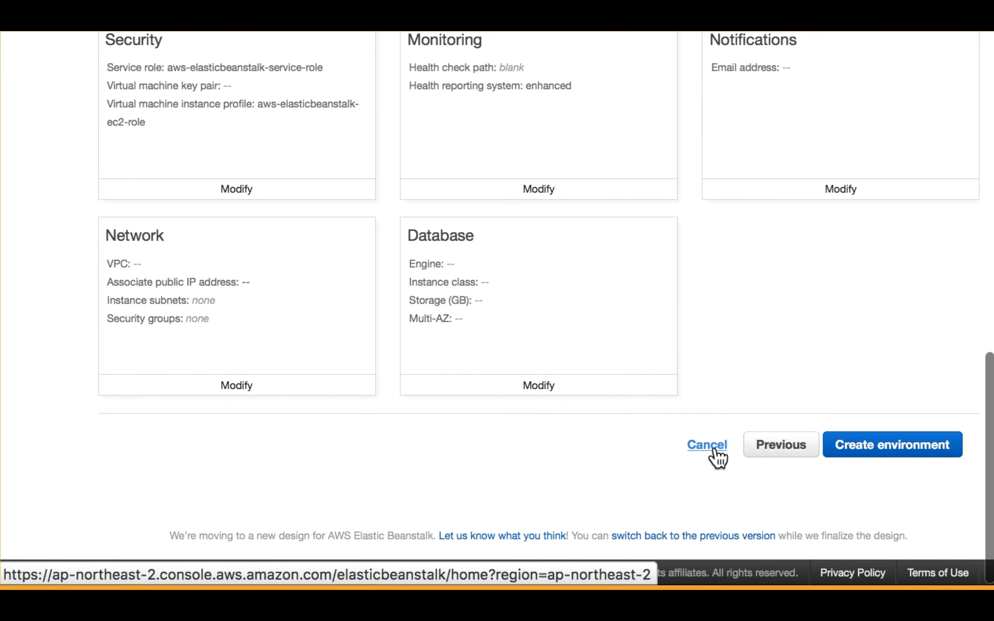
{"action": "left_click", "coordinate": [712, 446]}
{"action": "left_click", "coordinate": [250, 216]}
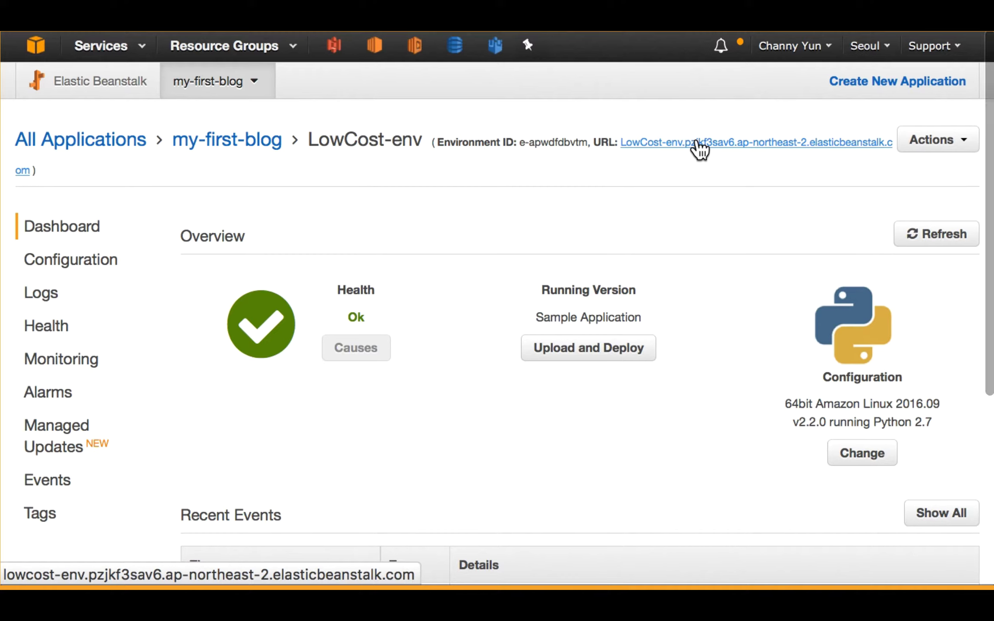
- View LowCost-env's running sample site, then open and cancel the Upload and Deploy dialog
{"action": "left_click", "coordinate": [697, 140]}
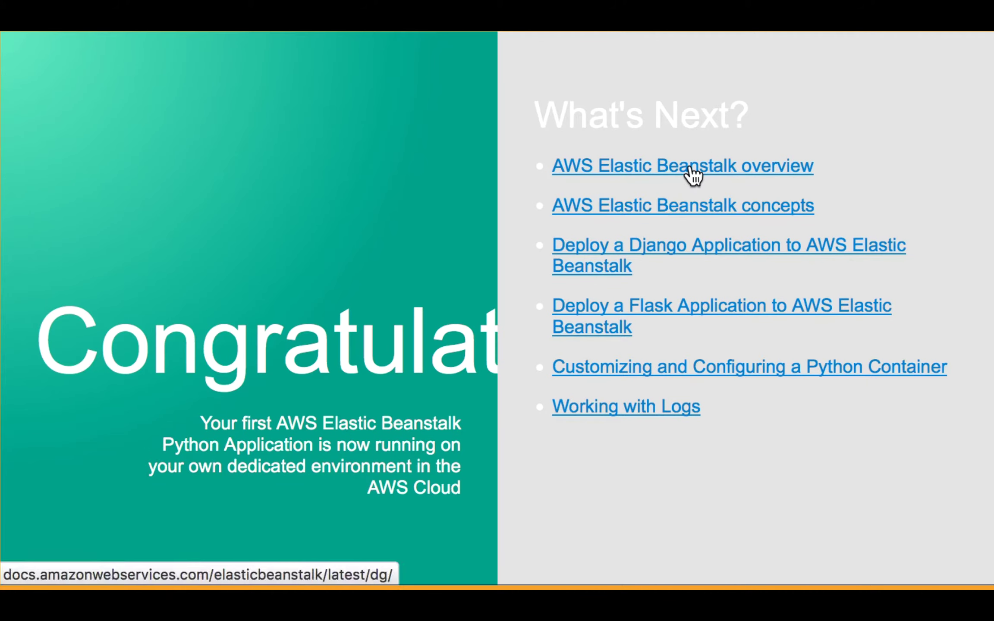
{"action": "key", "text": "super+minus"}
{"action": "key", "text": "super+minus"}
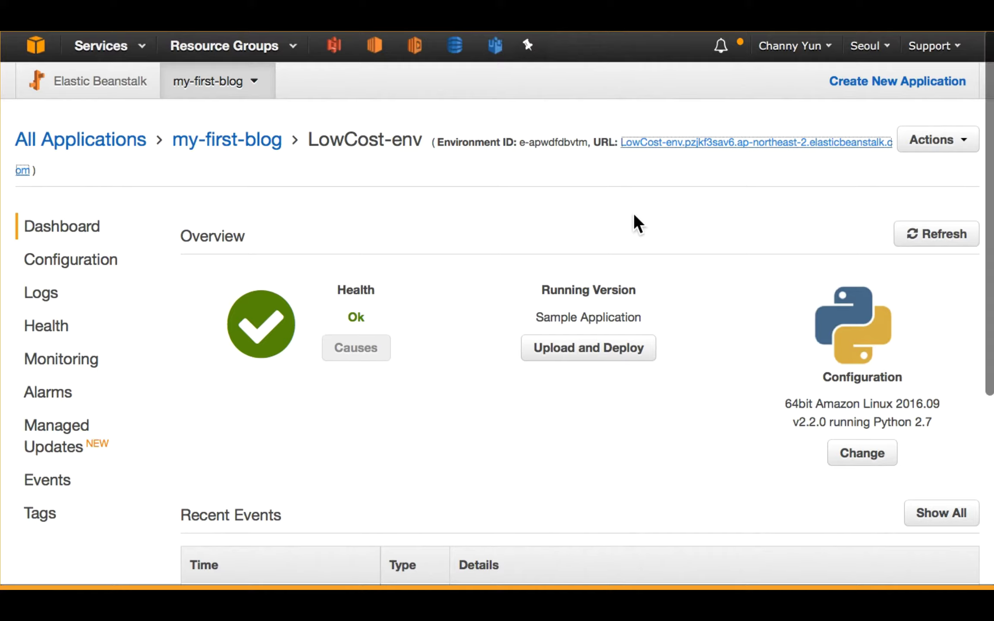
{"action": "scroll", "coordinate": [634, 215], "scroll_direction": "down", "scroll_amount": 3}
{"action": "left_click", "coordinate": [629, 238]}
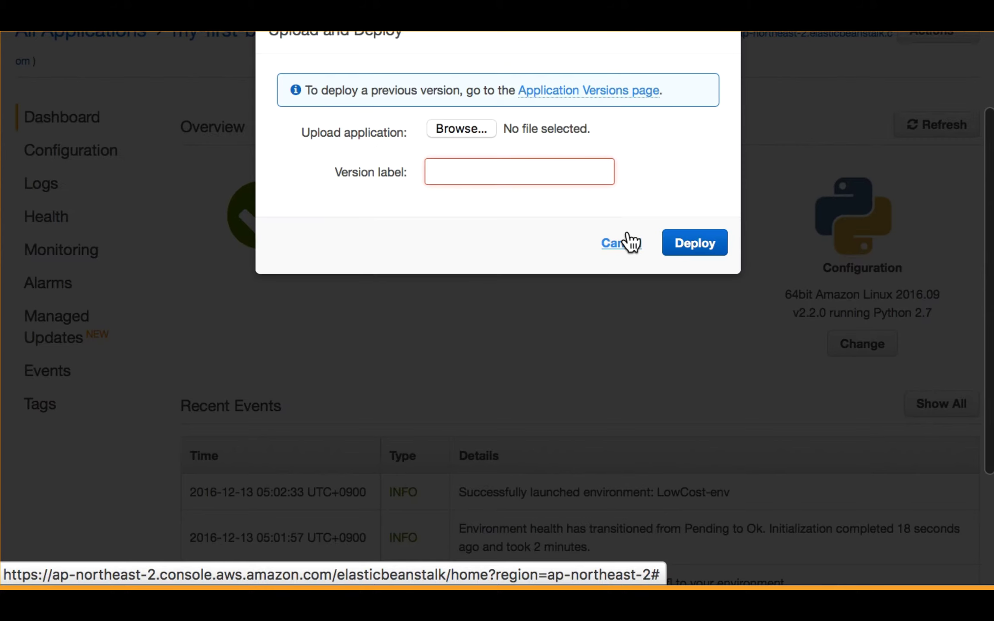
{"action": "scroll", "coordinate": [604, 356], "scroll_direction": "up", "scroll_amount": 2}
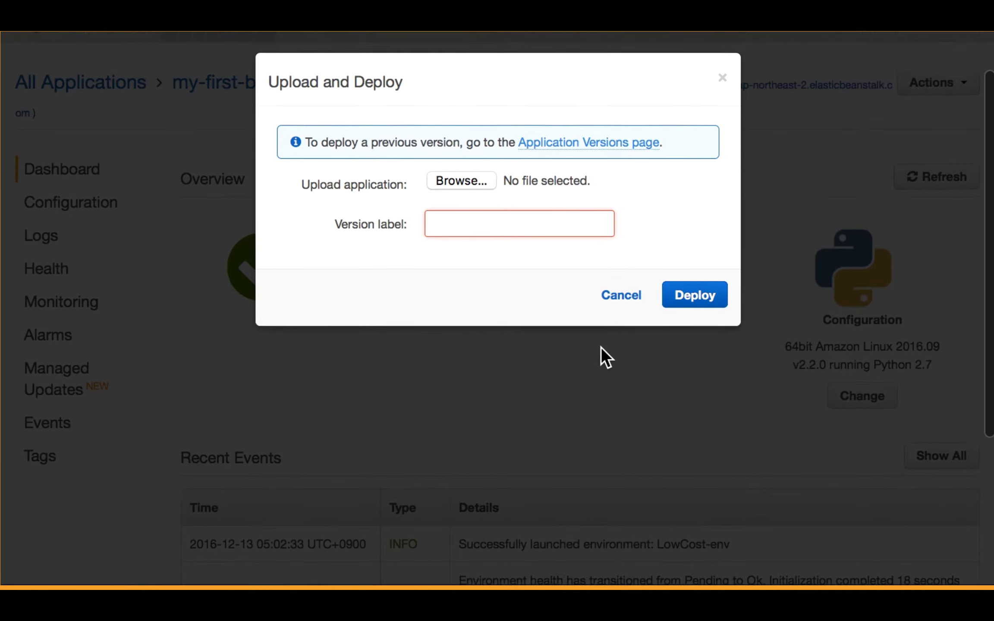
{"action": "left_click", "coordinate": [618, 322]}
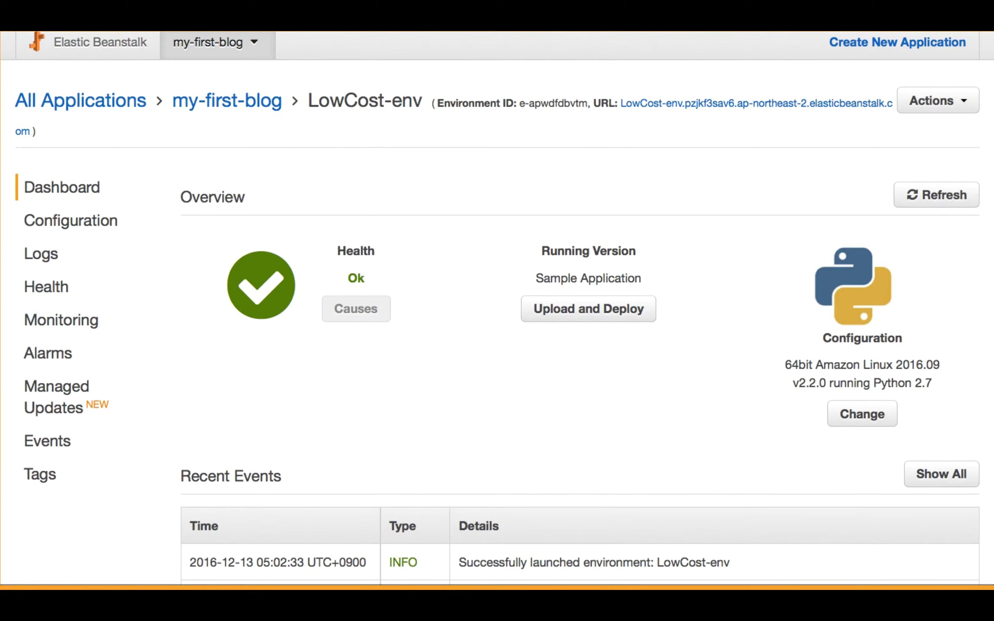
- List the local project files with ls -l in the terminal
{"action": "key", "text": "super+Tab"}
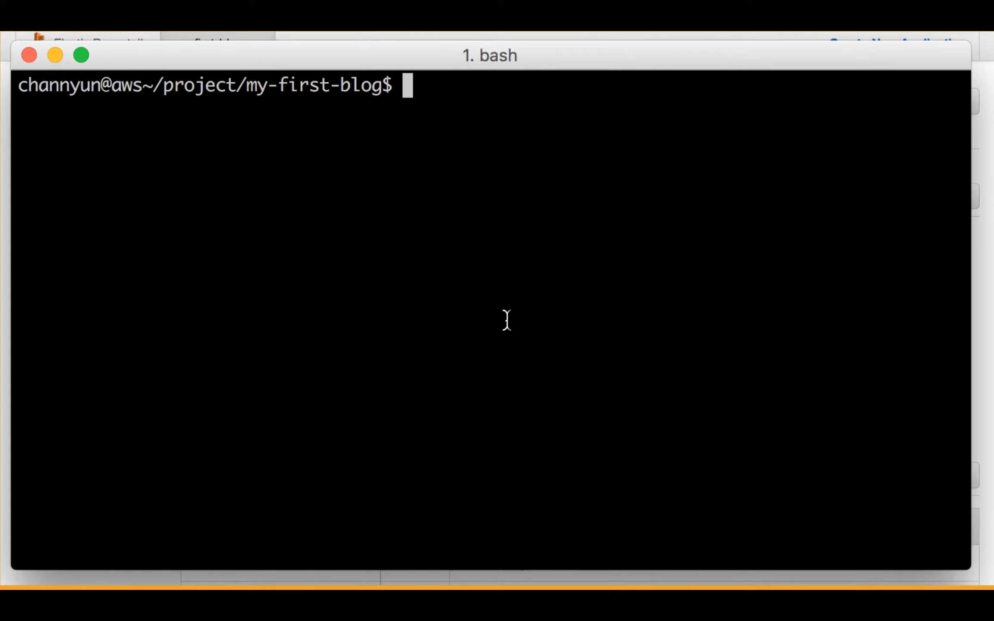
{"action": "type", "text": "ls -l"}
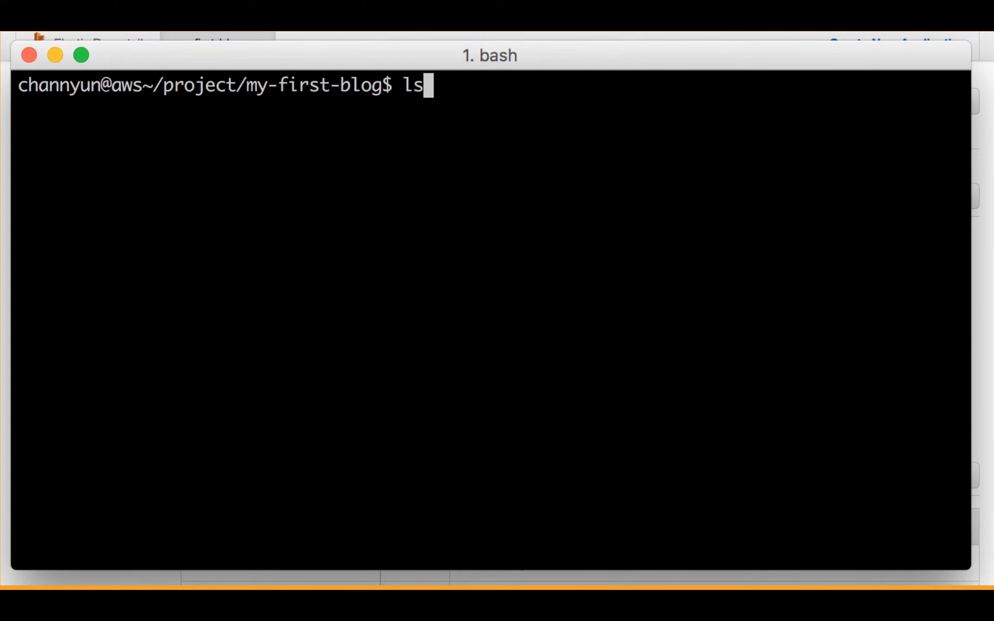
{"action": "key", "text": "Return"}
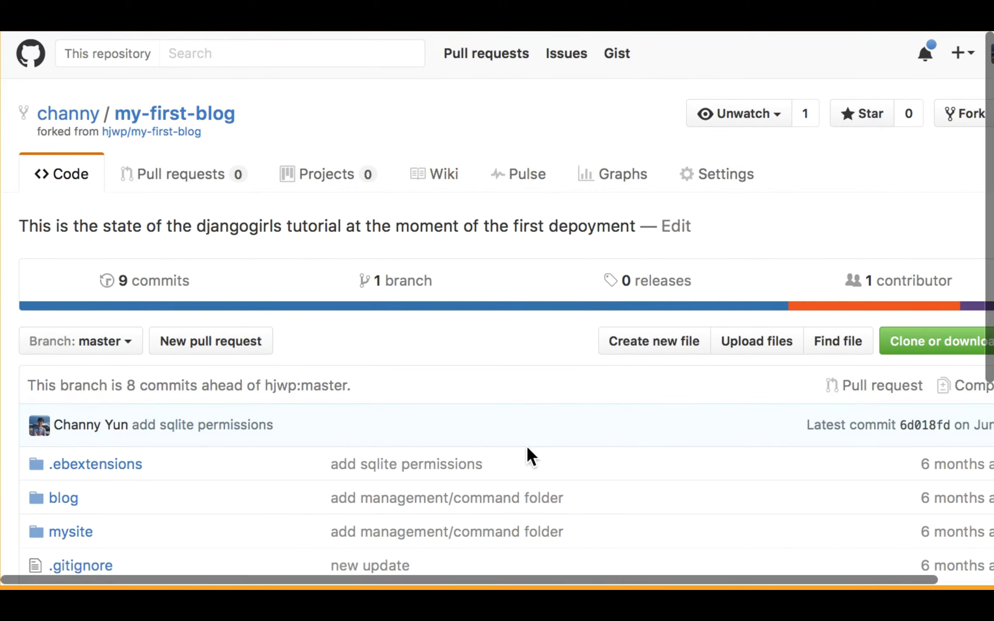
- Scroll through the my-first-blog repository files, including .ebextensions and requirements.txt, then return to the terminal
{"action": "scroll", "coordinate": [528, 448], "scroll_direction": "down", "scroll_amount": 5}
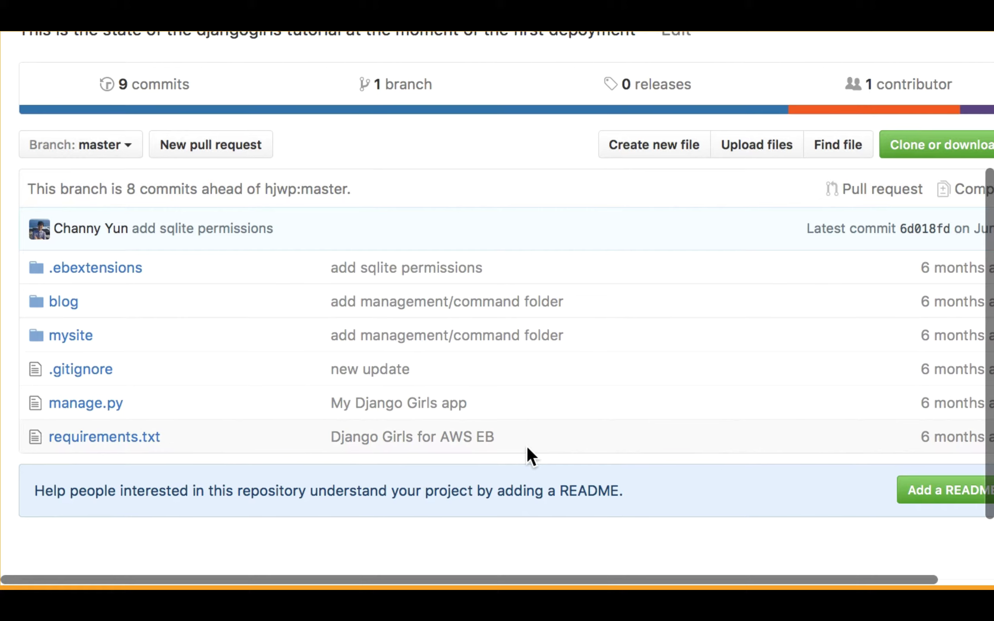
{"action": "scroll", "coordinate": [528, 449], "scroll_direction": "up", "scroll_amount": 4}
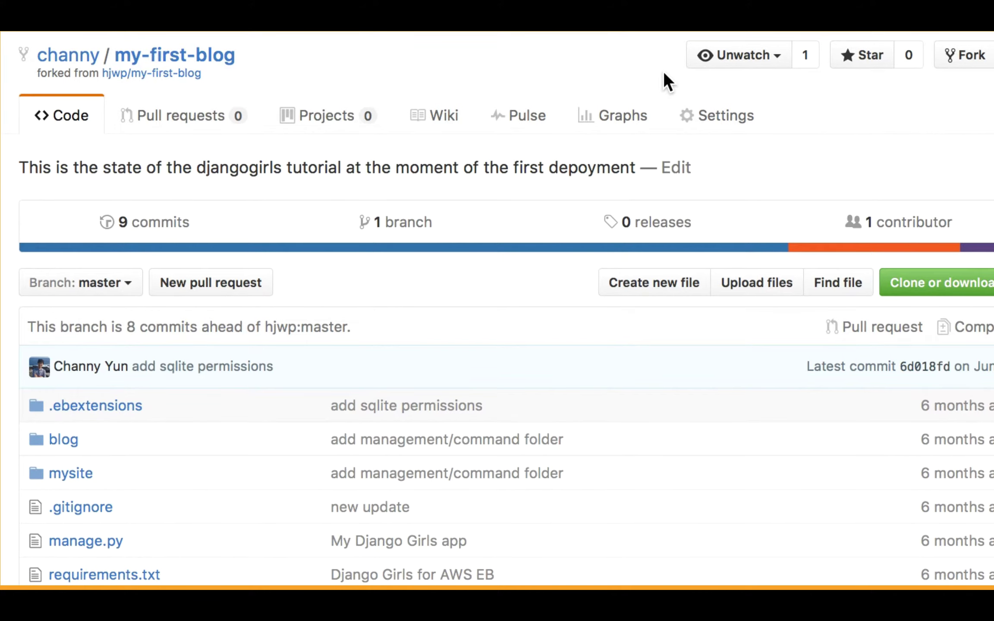
{"action": "key", "text": "super+Tab"}
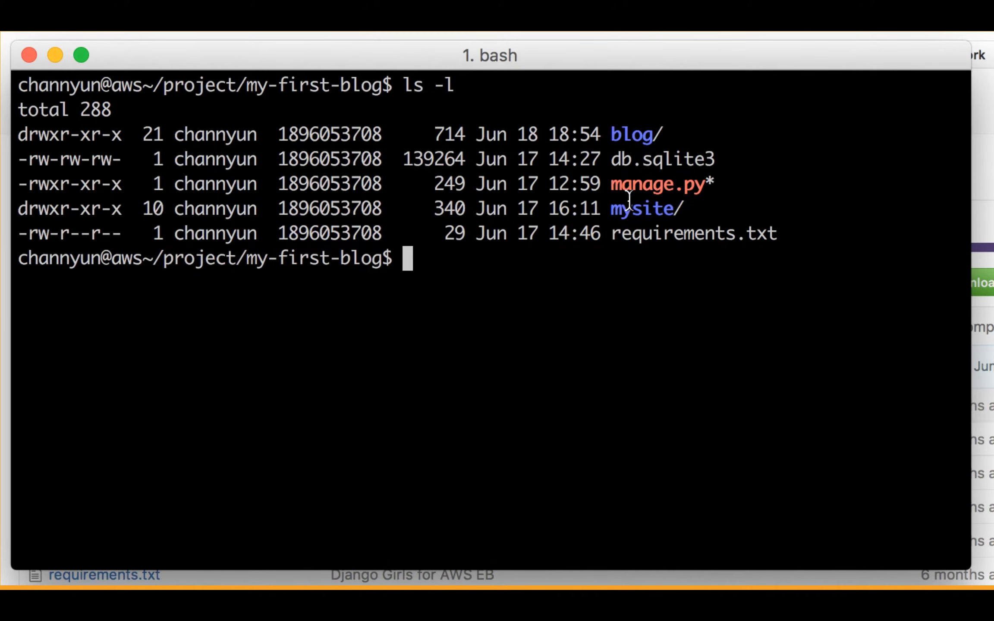
- Run eb init choosing region 10 (Seoul), application 1 my-first-blog and environment 2 LowCost-env
{"action": "type", "text": "eb init"}
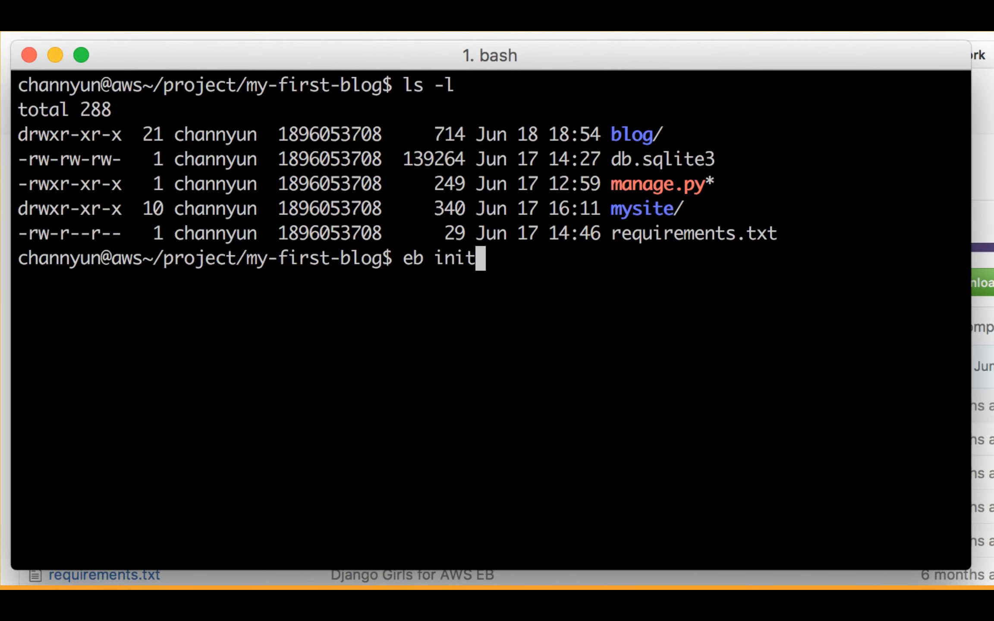
{"action": "key", "text": "Return"}
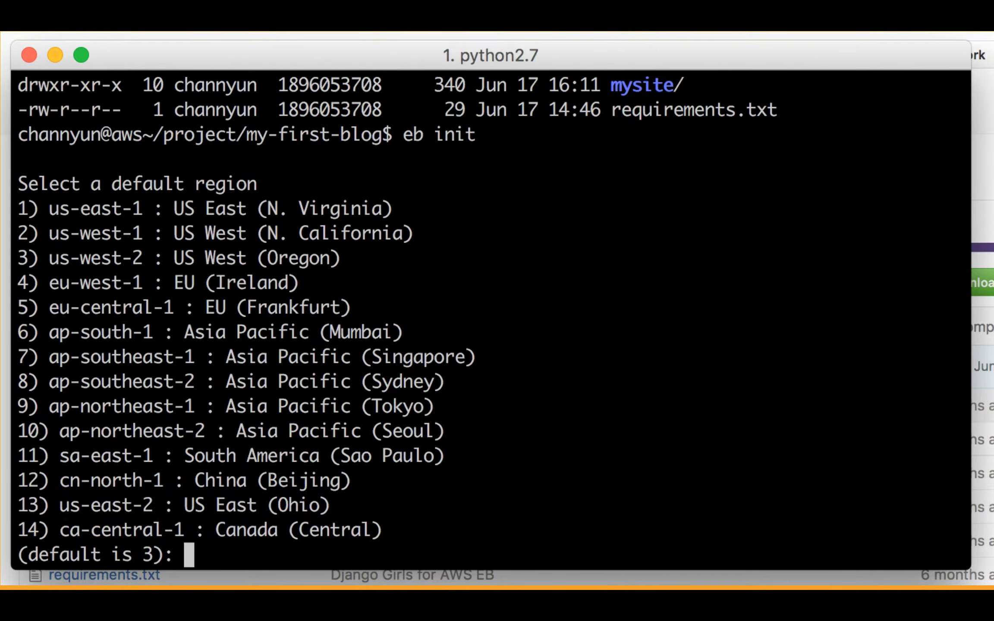
{"action": "type", "text": "10"}
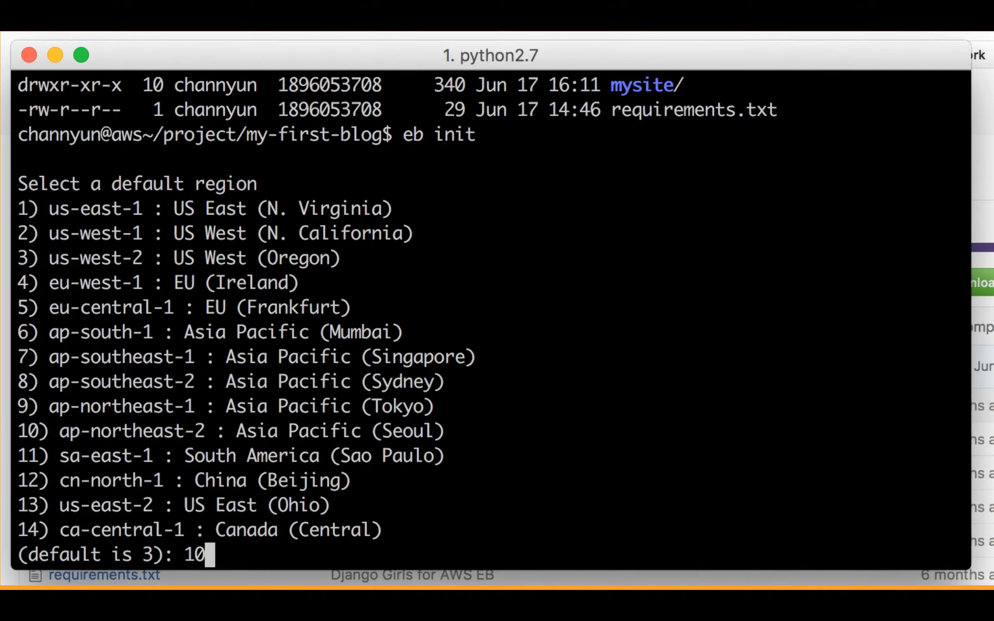
{"action": "key", "text": "Return"}
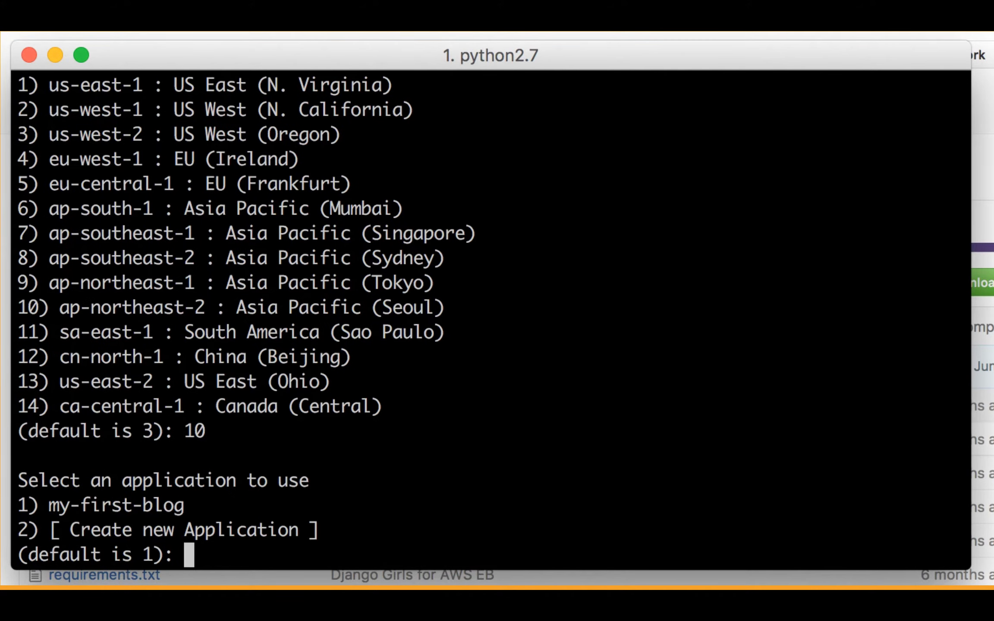
{"action": "type", "text": "1"}
{"action": "key", "text": "Return"}
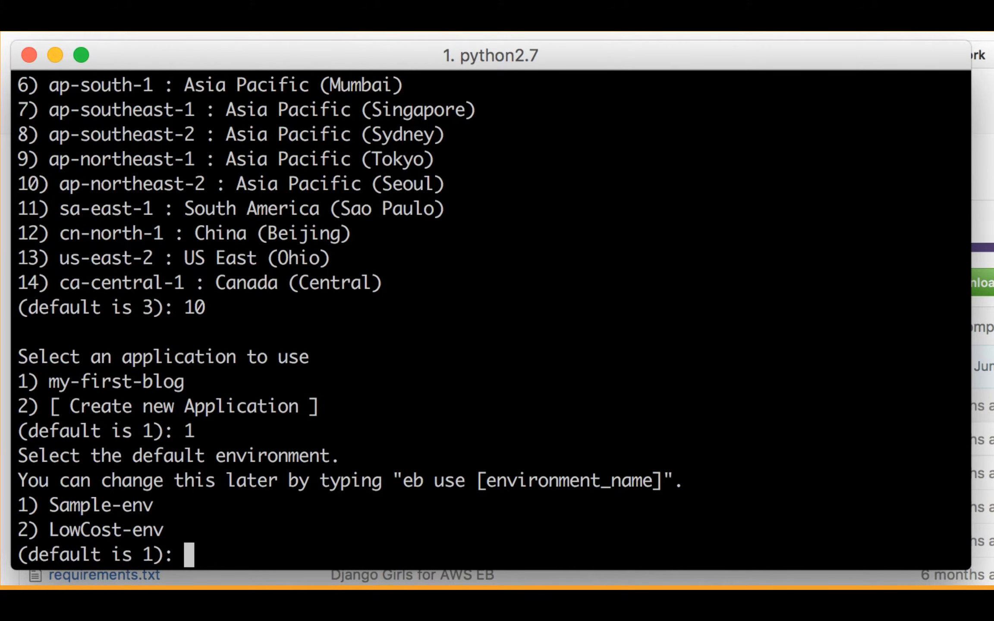
{"action": "type", "text": "2"}
{"action": "key", "text": "Return"}
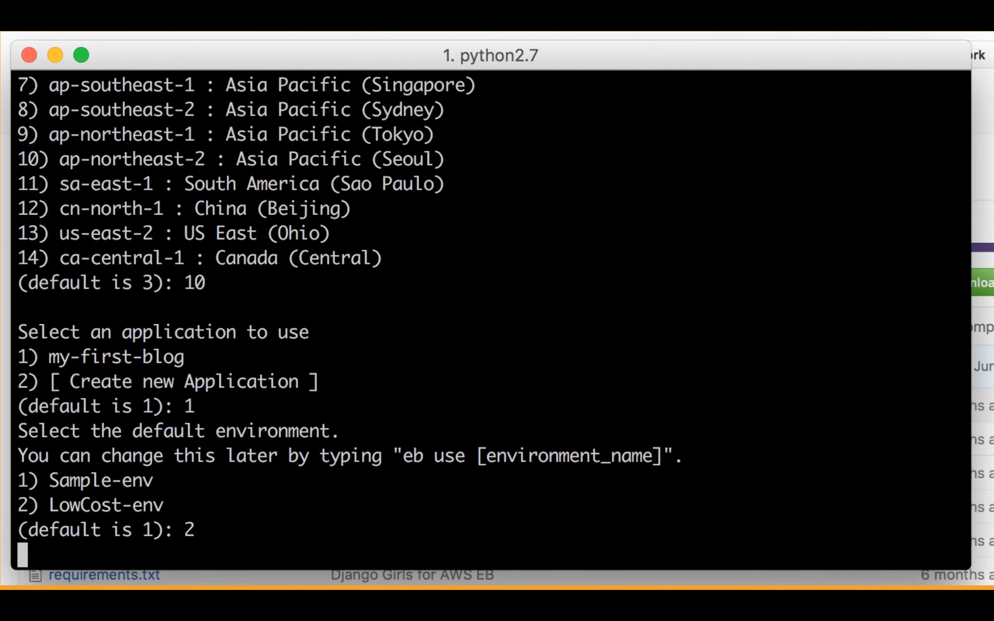
- Clear the terminal and run eb deploy to push the blog to LowCost-env
{"action": "type", "text": "clear"}
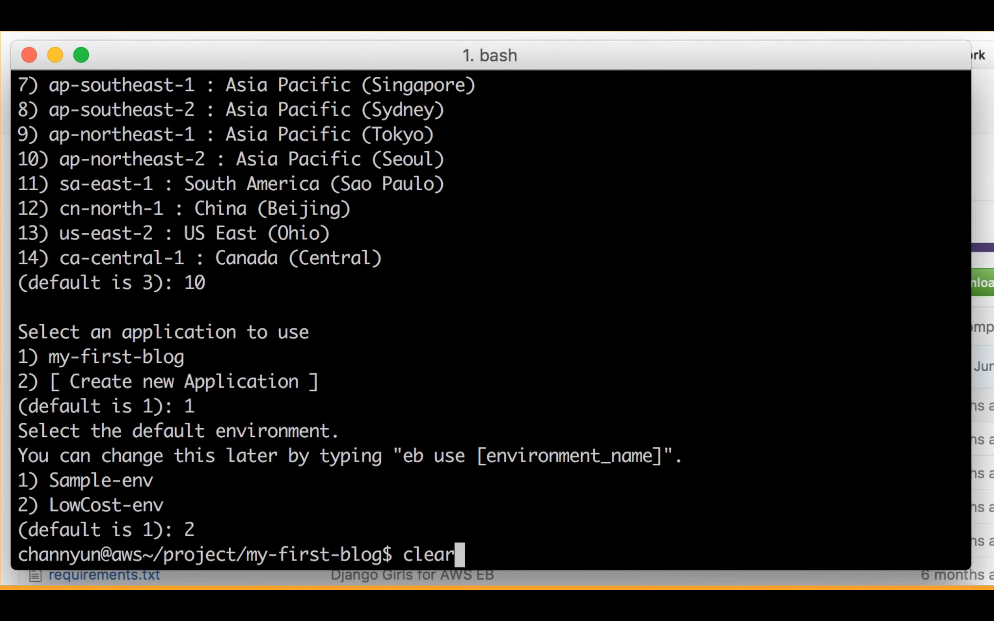
{"action": "key", "text": "Return"}
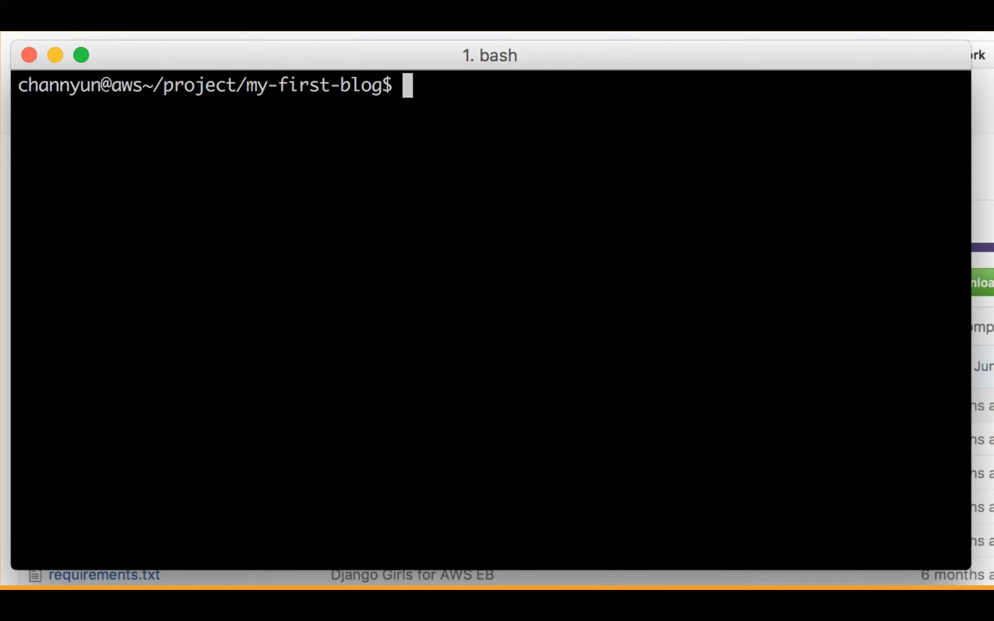
{"action": "type", "text": "eb deploy"}
{"action": "key", "text": "Return"}
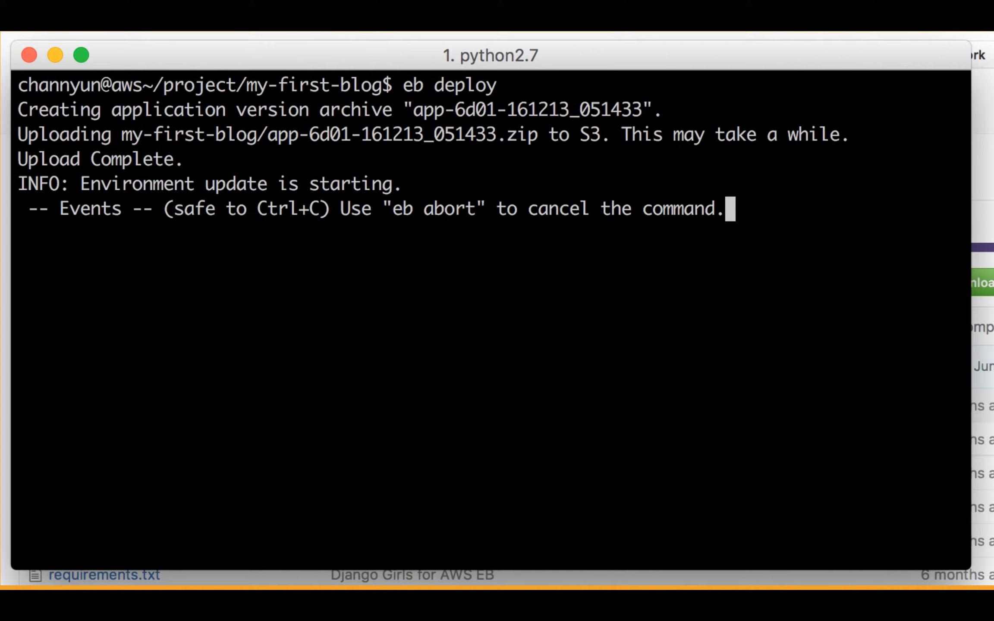
{"action": "key", "text": "super+Tab"}
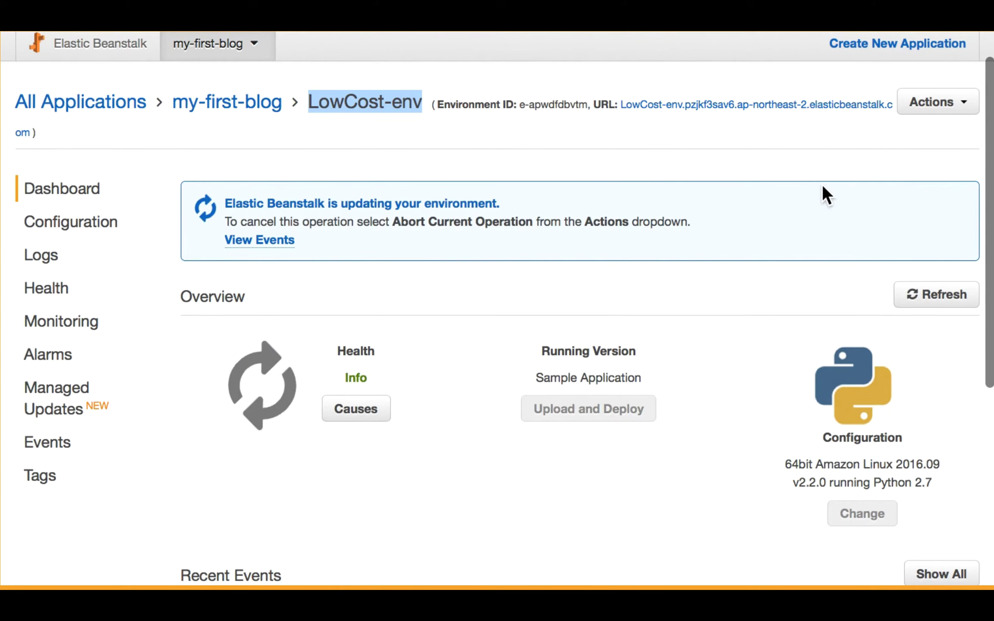
- Watch LowCost-env's updating dashboard and Recent Events, then check the eb deploy output
{"action": "left_click", "coordinate": [805, 215]}
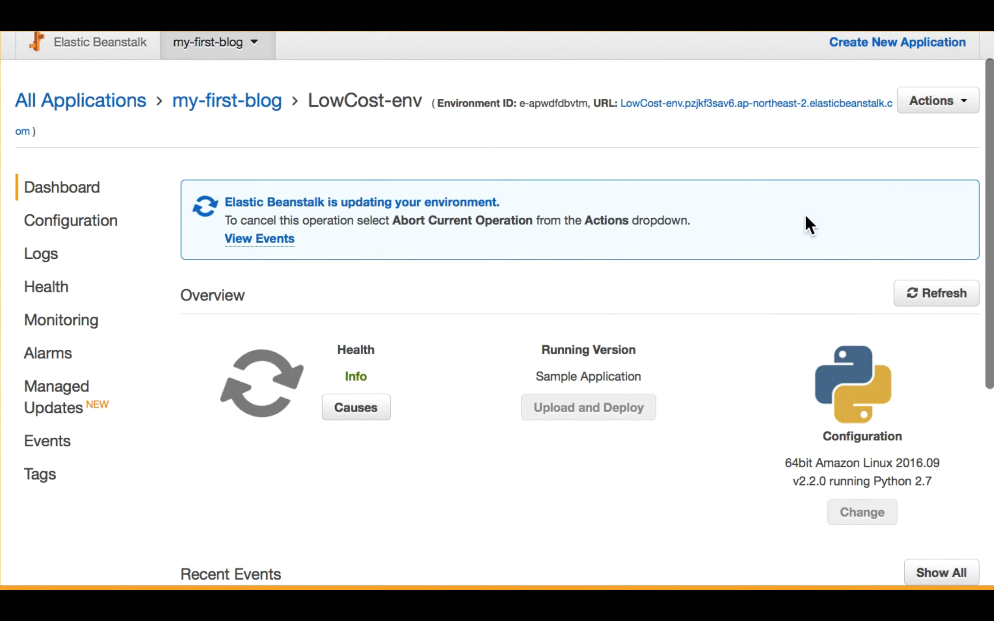
{"action": "scroll", "coordinate": [806, 214], "scroll_direction": "down", "scroll_amount": 5}
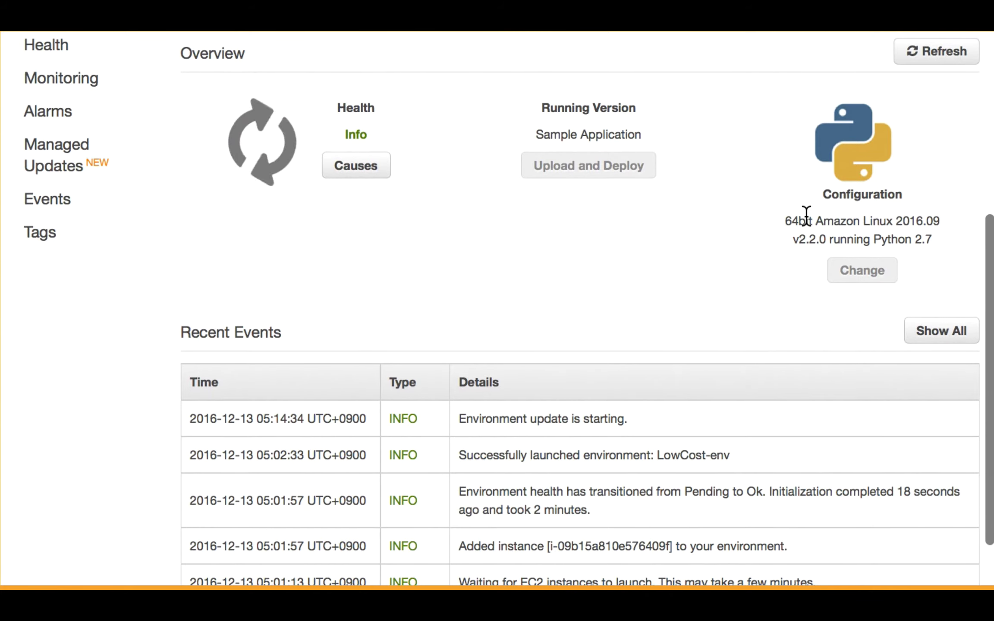
{"action": "scroll", "coordinate": [806, 215], "scroll_direction": "down", "scroll_amount": 2}
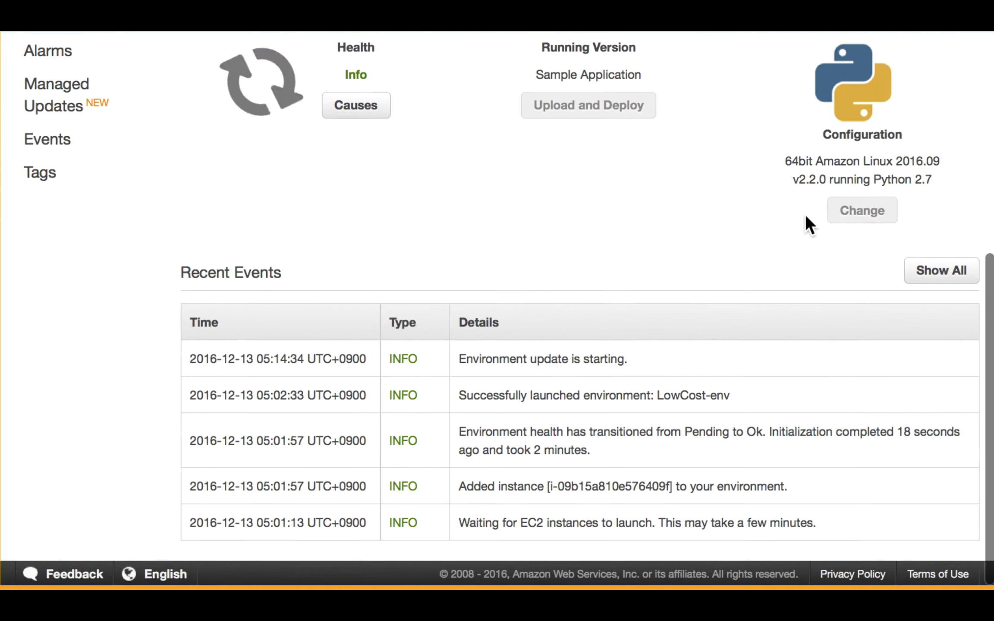
{"action": "scroll", "coordinate": [806, 215], "scroll_direction": "up", "scroll_amount": 6}
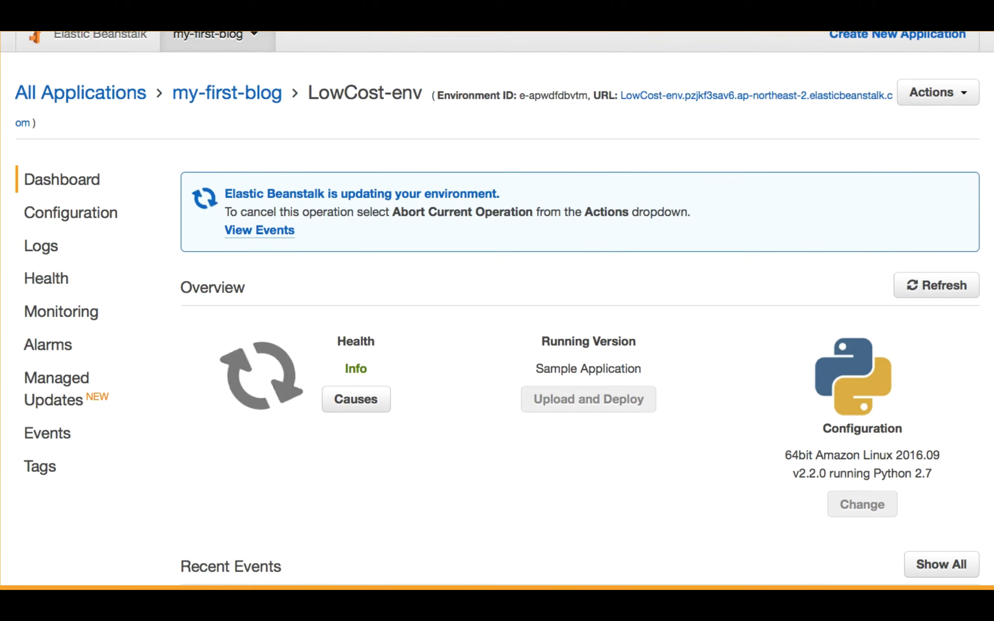
{"action": "key", "text": "super+Tab"}
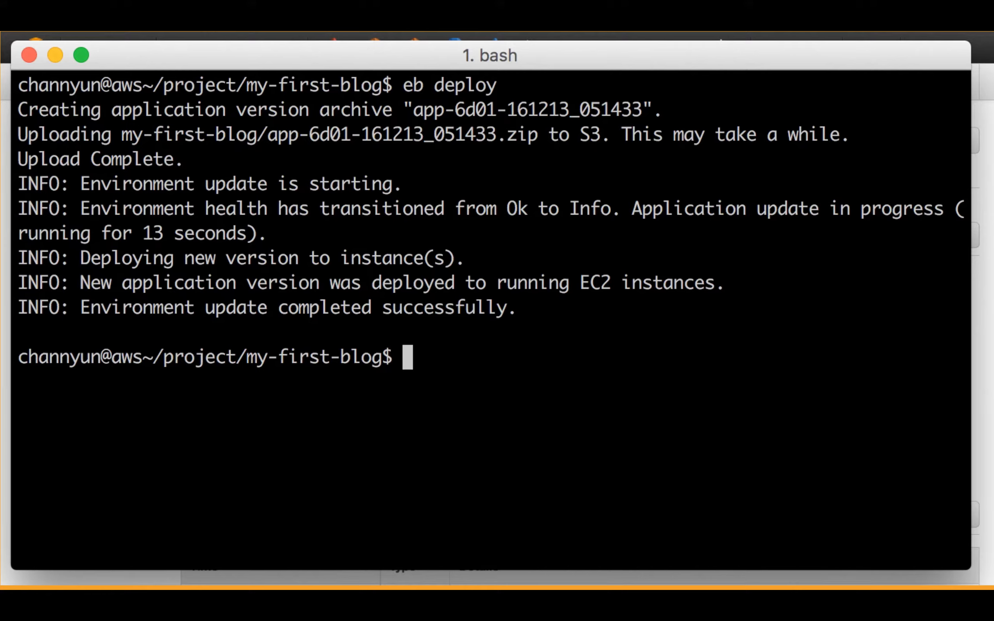
- Open LowCost-env's URL to view the deployed Django Girls blog running app-6d01-161213_051433
{"action": "left_click", "coordinate": [984, 481]}
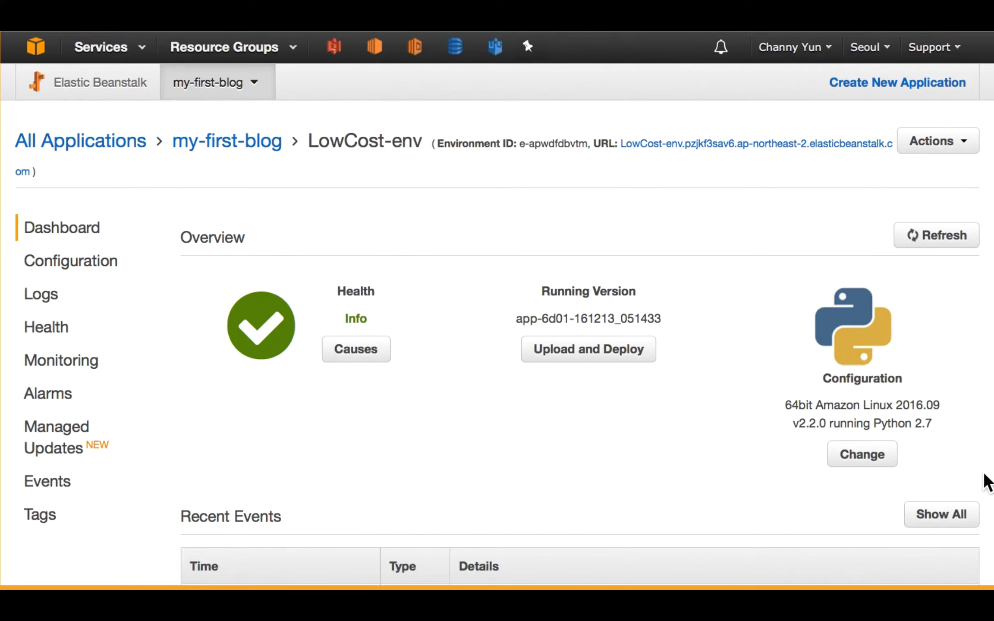
{"action": "left_click", "coordinate": [758, 147]}
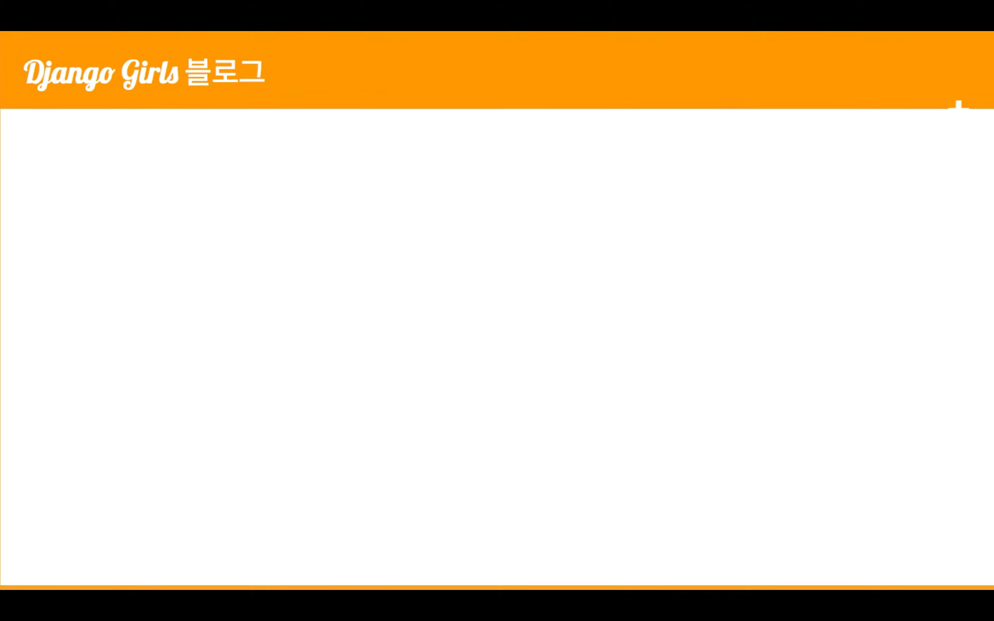
- Go to the blog's /admin page and enter username admin and the account password
{"action": "key", "text": "super+l"}
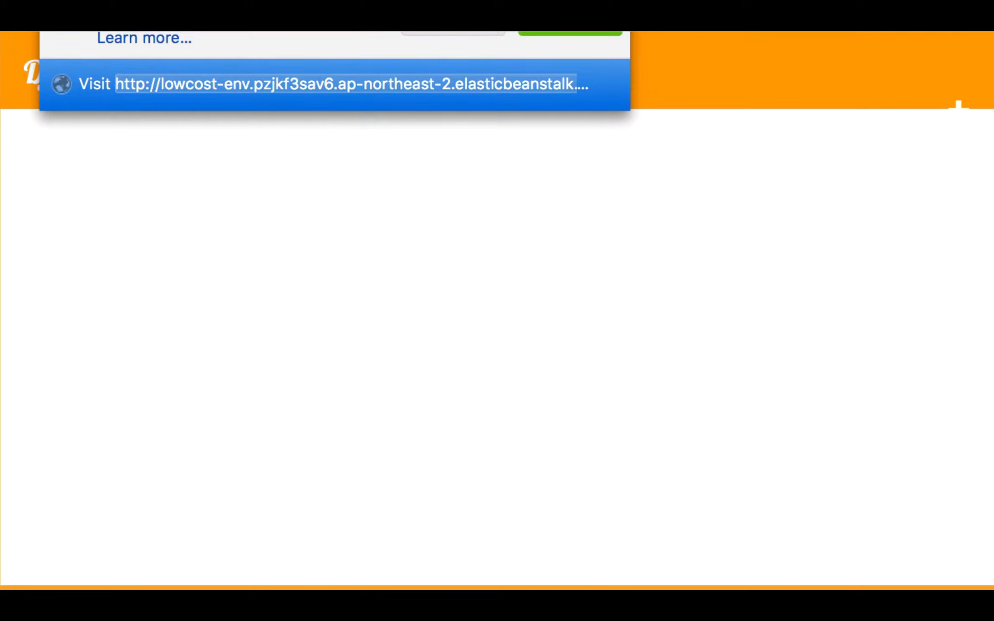
{"action": "key", "text": "Return"}
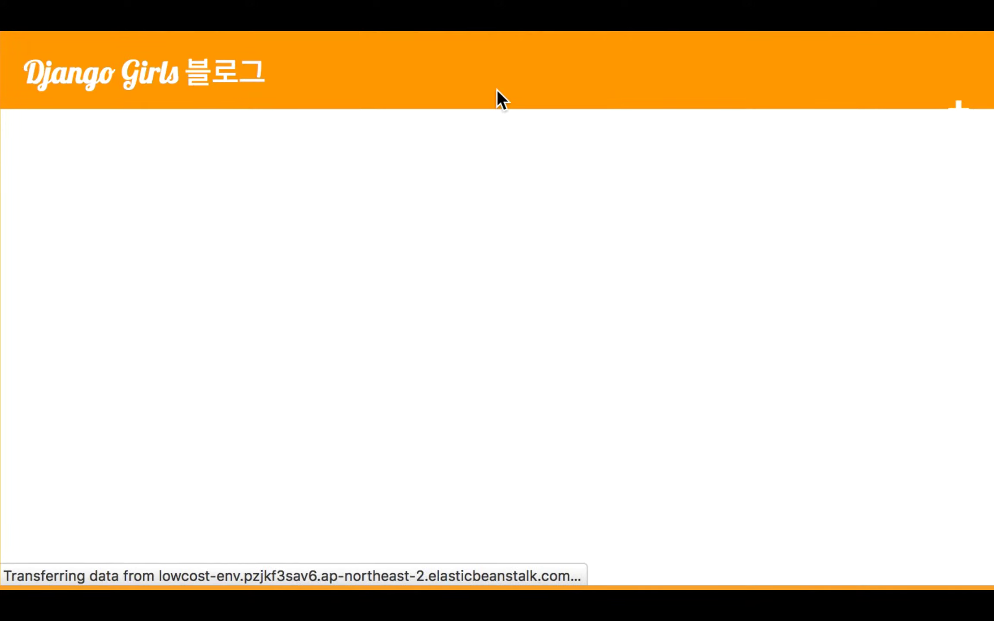
{"action": "left_click", "coordinate": [437, 176]}
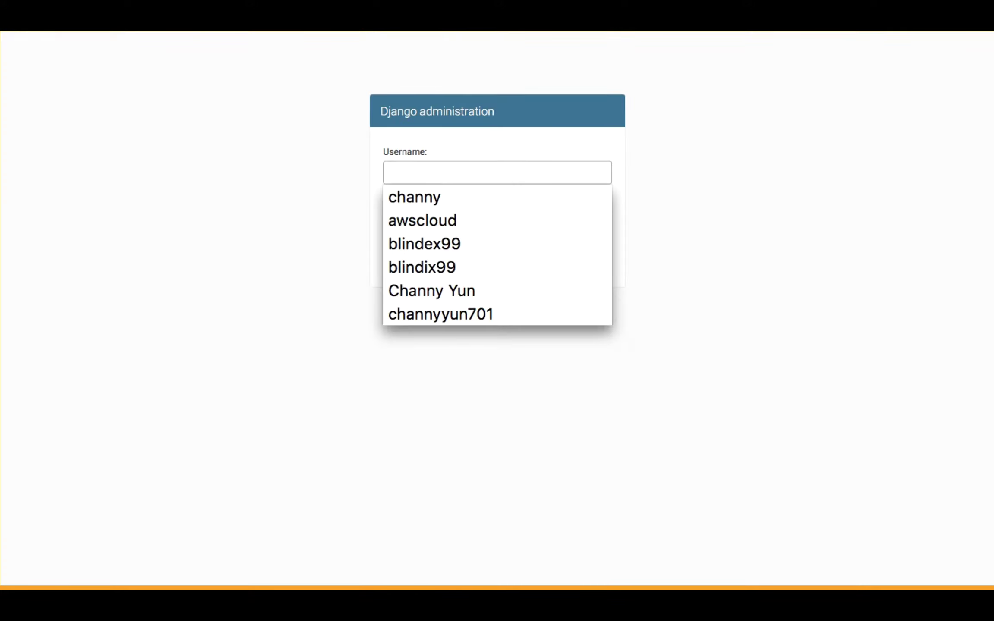
{"action": "type", "text": "admin"}
{"action": "key", "text": "Tab"}
{"action": "type", "text": "•••••••••"}
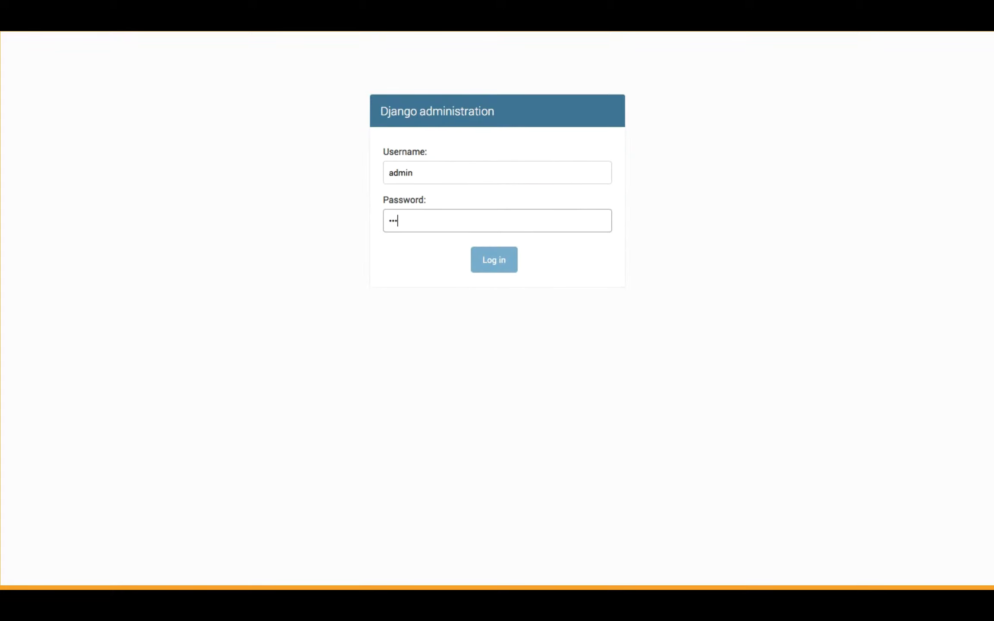
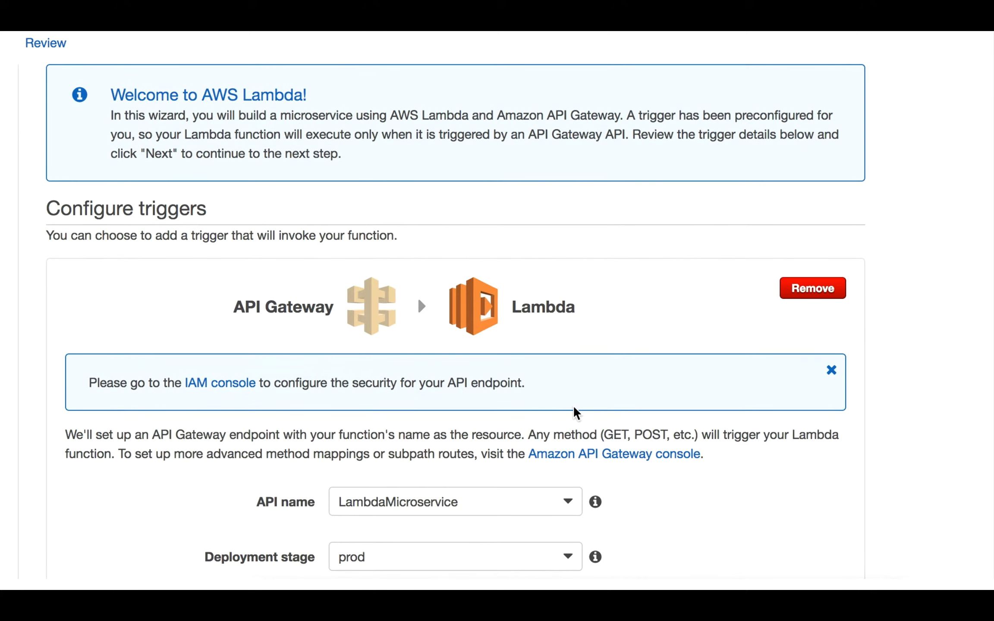
- Keep the API Gateway trigger on LambdaMicroservice, stage prod, with AWS IAM security, and continue
{"action": "left_click", "coordinate": [375, 249]}
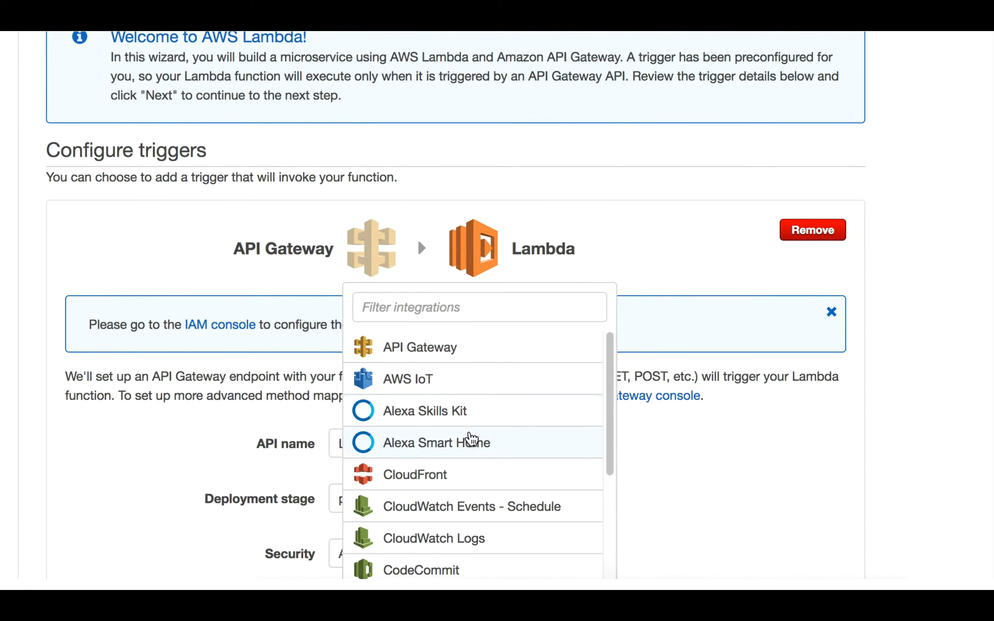
{"action": "scroll", "coordinate": [472, 440], "scroll_direction": "down", "scroll_amount": 3}
{"action": "scroll", "coordinate": [473, 437], "scroll_direction": "down", "scroll_amount": 3}
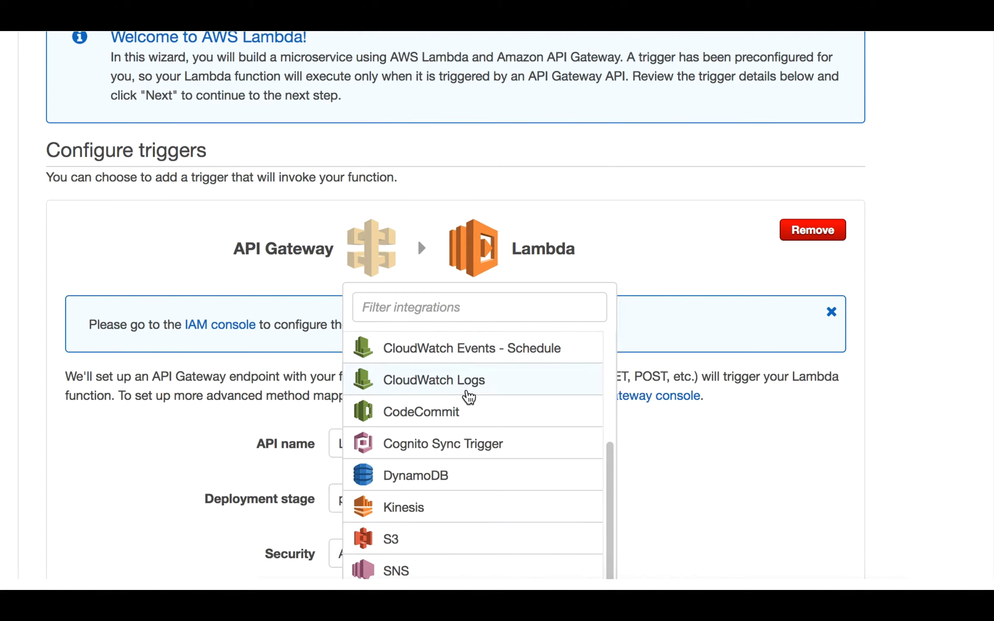
{"action": "scroll", "coordinate": [469, 397], "scroll_direction": "up", "scroll_amount": 5}
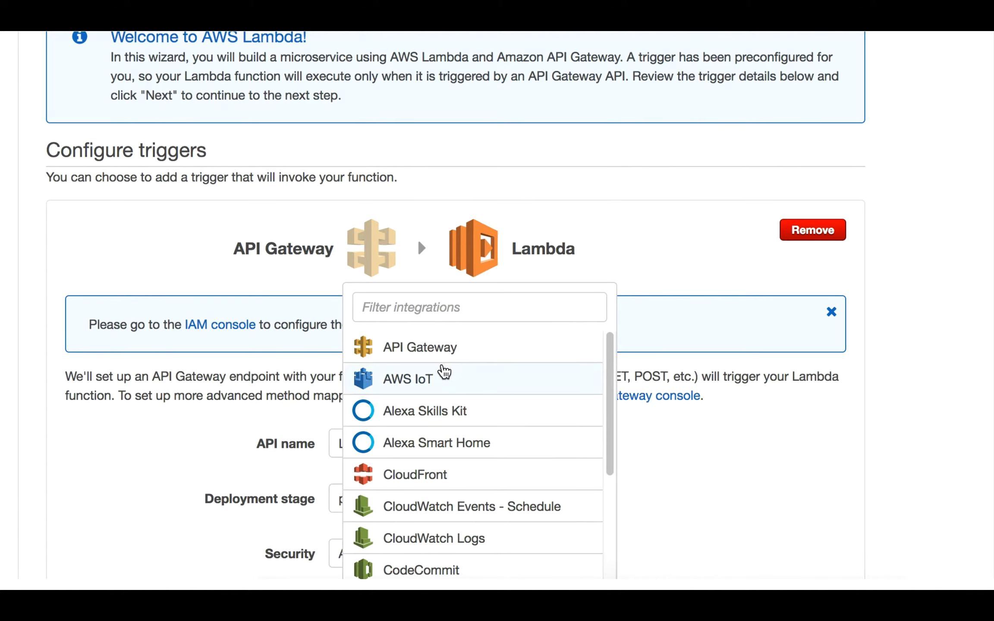
{"action": "left_click", "coordinate": [434, 348]}
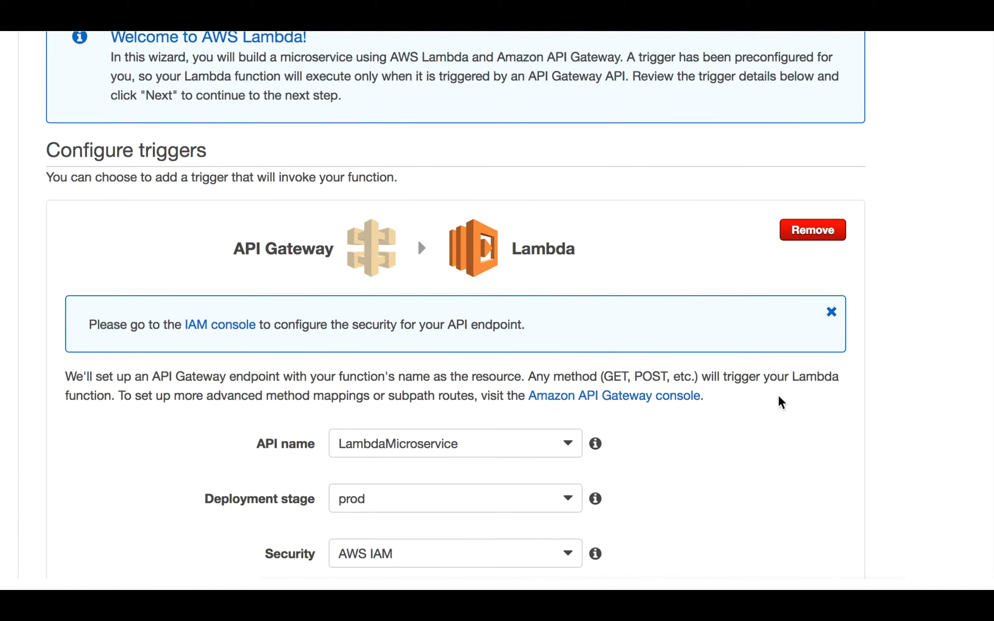
{"action": "scroll", "coordinate": [782, 404], "scroll_direction": "down", "scroll_amount": 5}
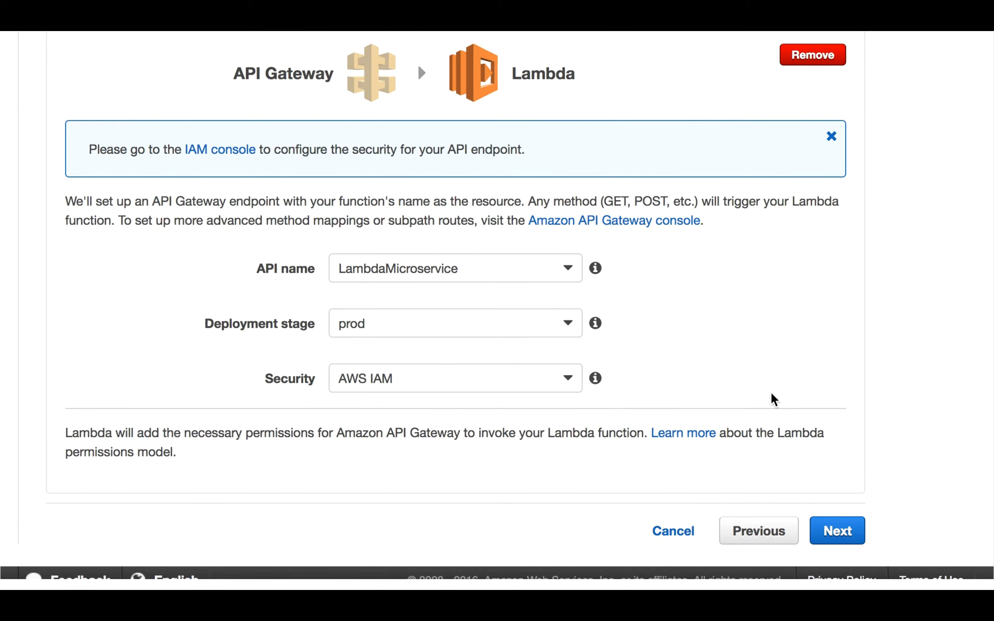
{"action": "left_click", "coordinate": [840, 537]}
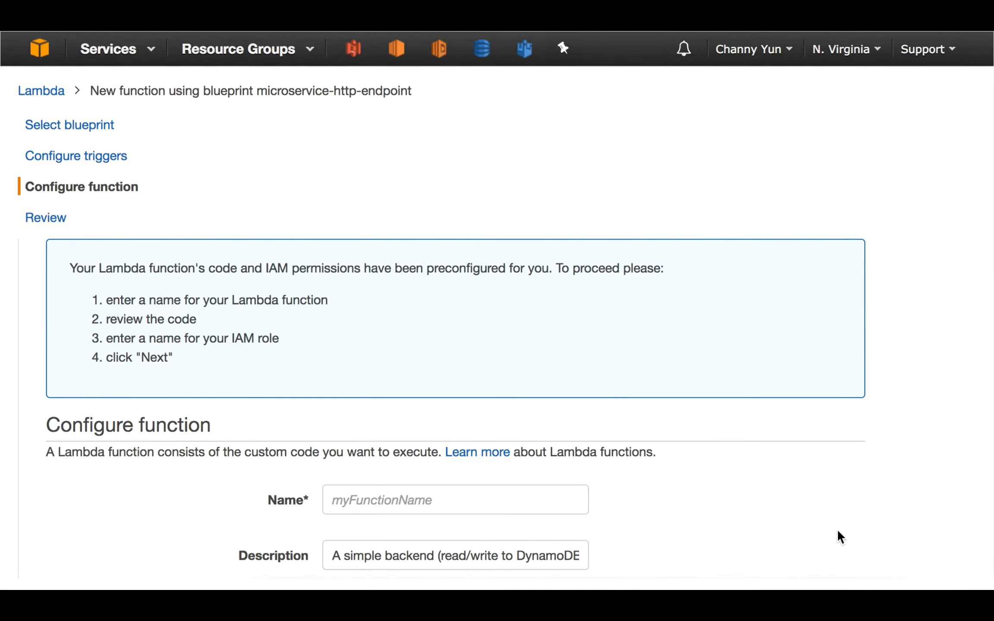
- Name the function myDynamo-Python and select the Python 2.7 runtime
{"action": "scroll", "coordinate": [815, 504], "scroll_direction": "down", "scroll_amount": 5}
{"action": "left_click", "coordinate": [440, 223]}
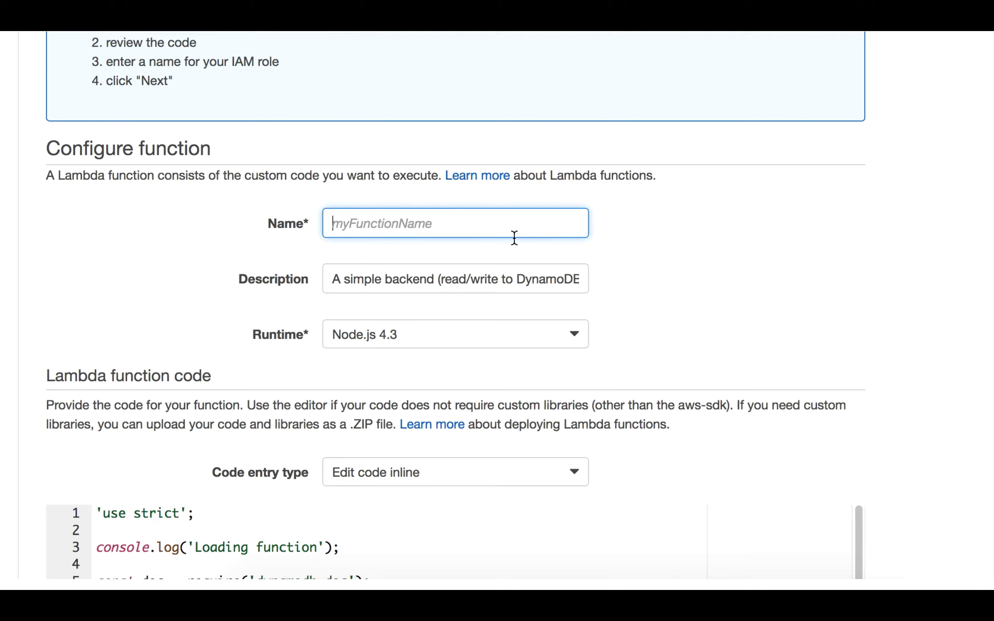
{"action": "type", "text": "myDyna"}
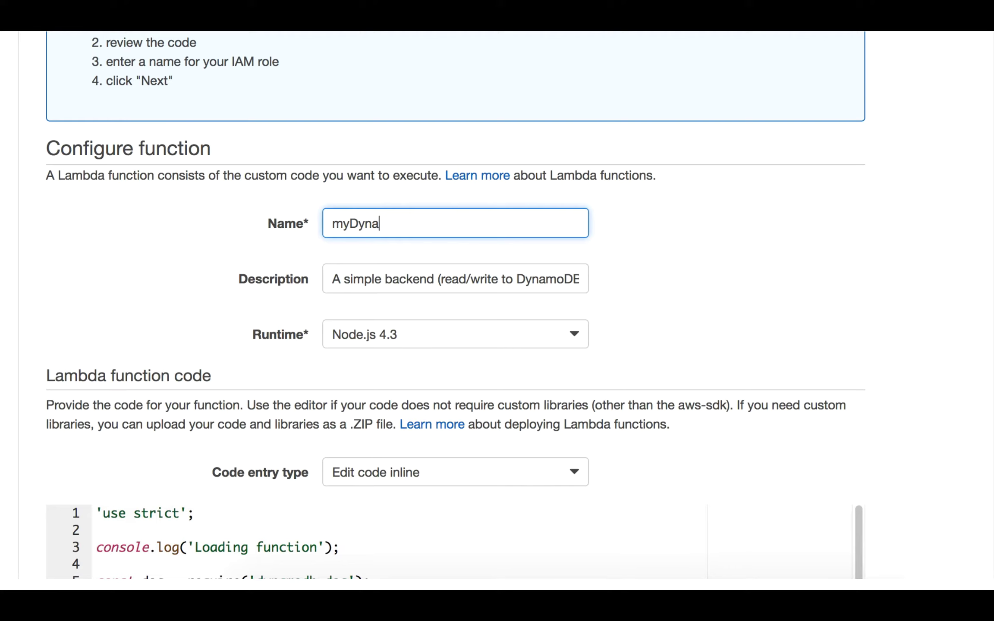
{"action": "type", "text": "mo"}
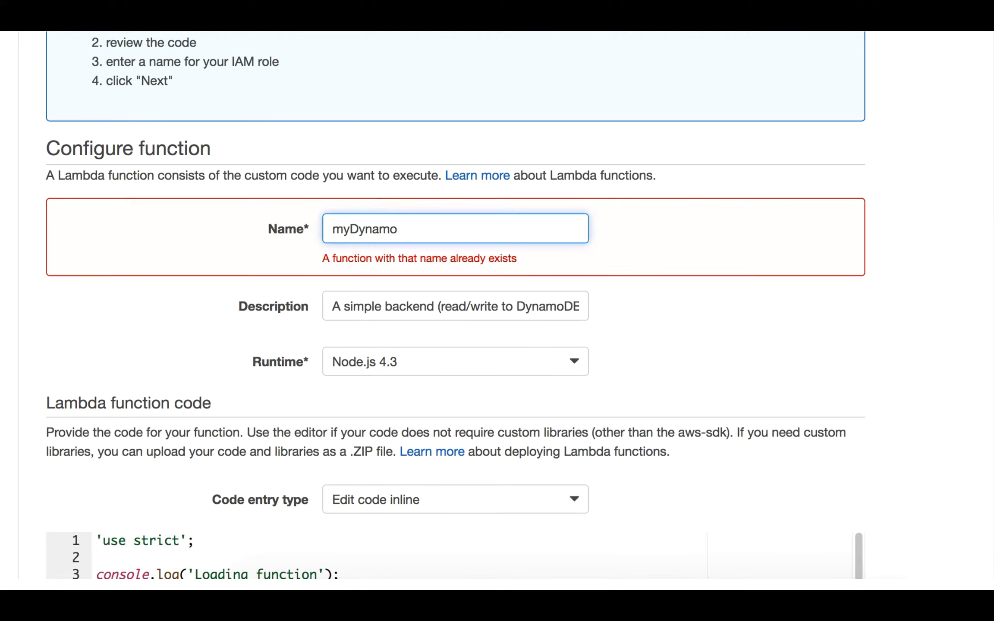
{"action": "type", "text": "-Python"}
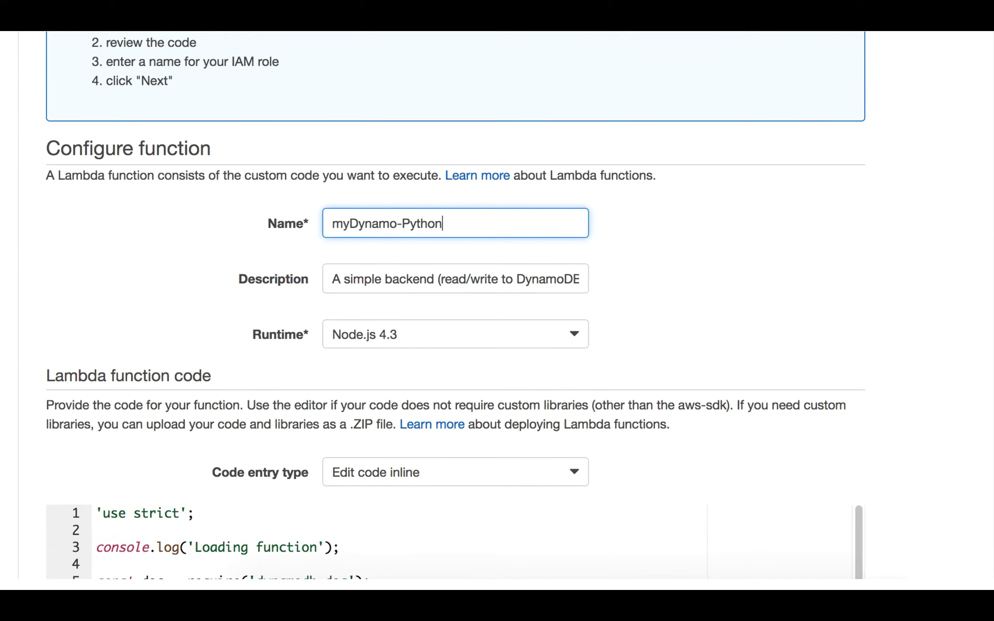
{"action": "left_click", "coordinate": [524, 332]}
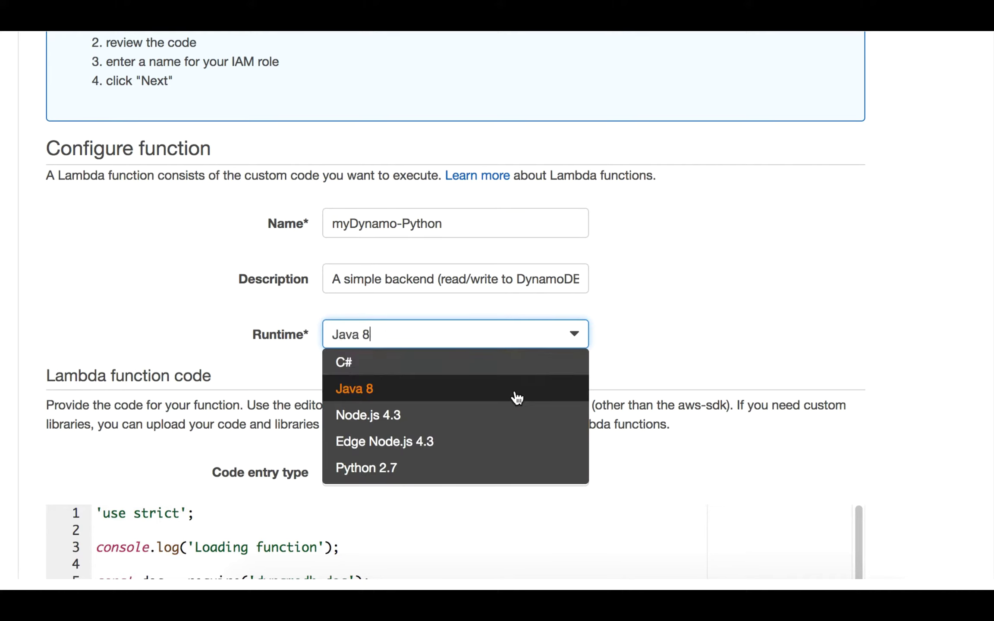
{"action": "left_click", "coordinate": [506, 471]}
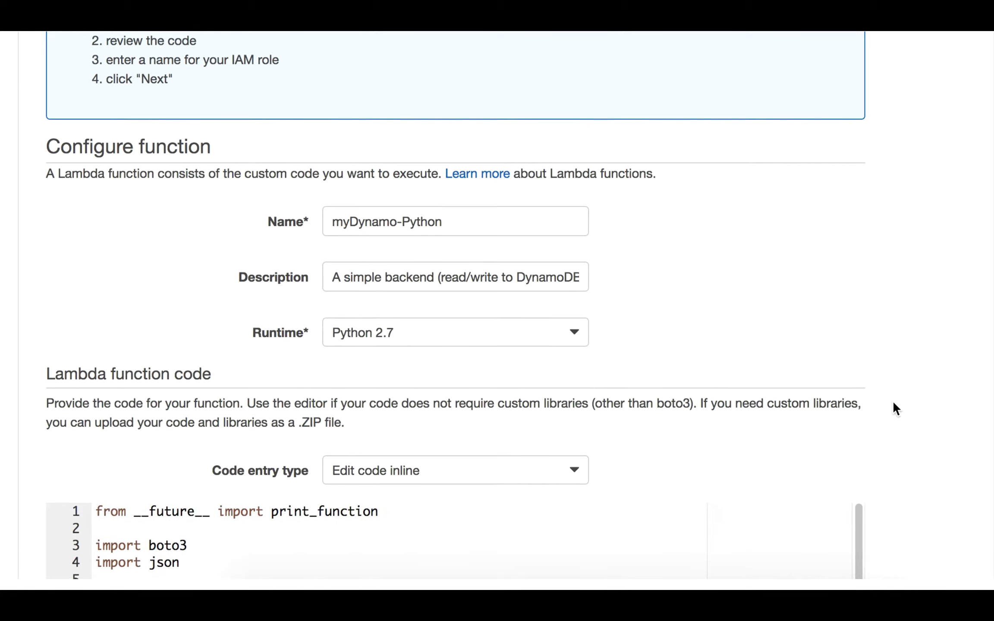
{"action": "scroll", "coordinate": [893, 401], "scroll_direction": "down", "scroll_amount": 10}
{"action": "scroll", "coordinate": [893, 397], "scroll_direction": "down", "scroll_amount": 2}
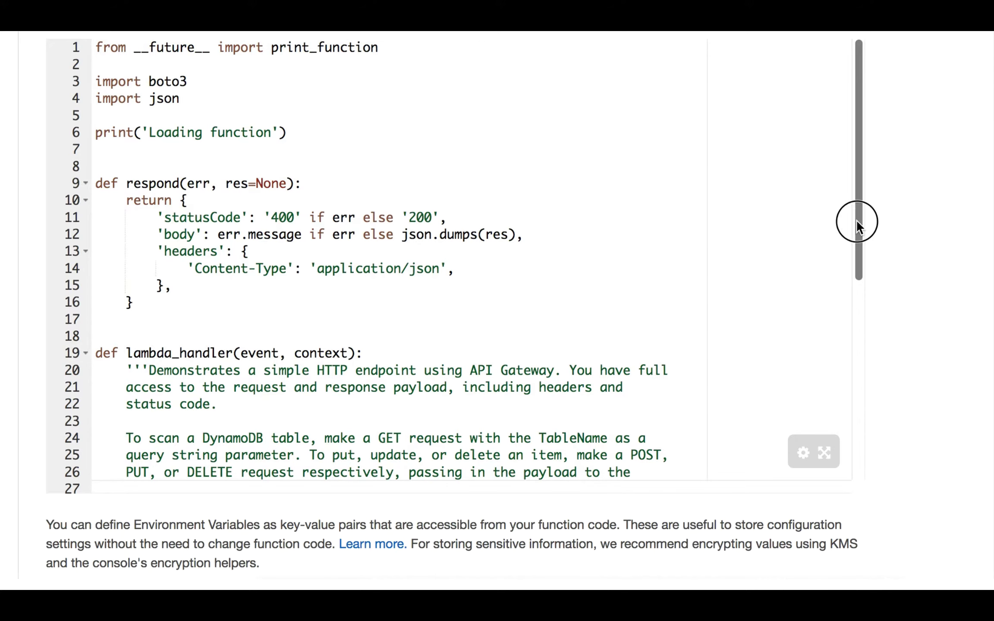
{"action": "left_click_drag", "start_coordinate": [857, 222], "coordinate": [834, 418]}
{"action": "scroll", "coordinate": [833, 414], "scroll_direction": "up", "scroll_amount": 1}
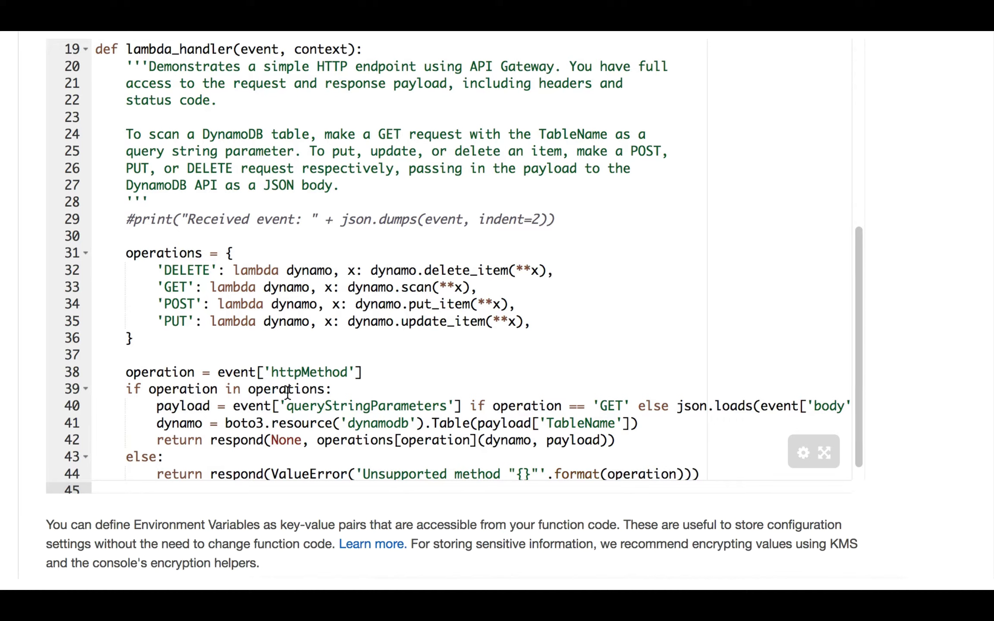
{"action": "left_click_drag", "start_coordinate": [129, 371], "coordinate": [376, 377]}
{"action": "left_click_drag", "start_coordinate": [163, 270], "coordinate": [534, 325]}
{"action": "left_click_drag", "start_coordinate": [219, 428], "coordinate": [633, 438]}
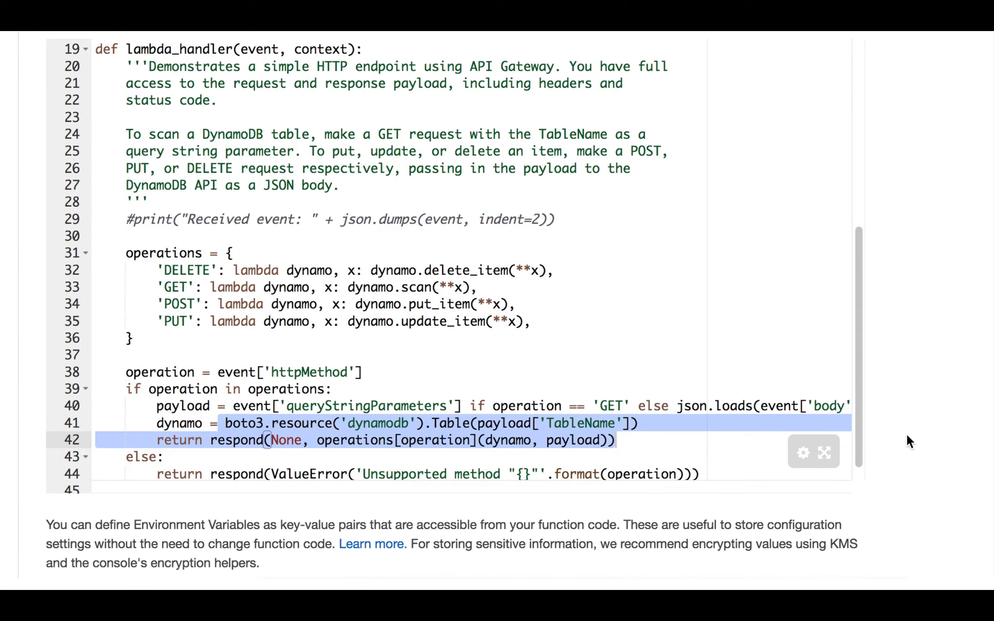
{"action": "scroll", "coordinate": [907, 433], "scroll_direction": "down", "scroll_amount": 10}
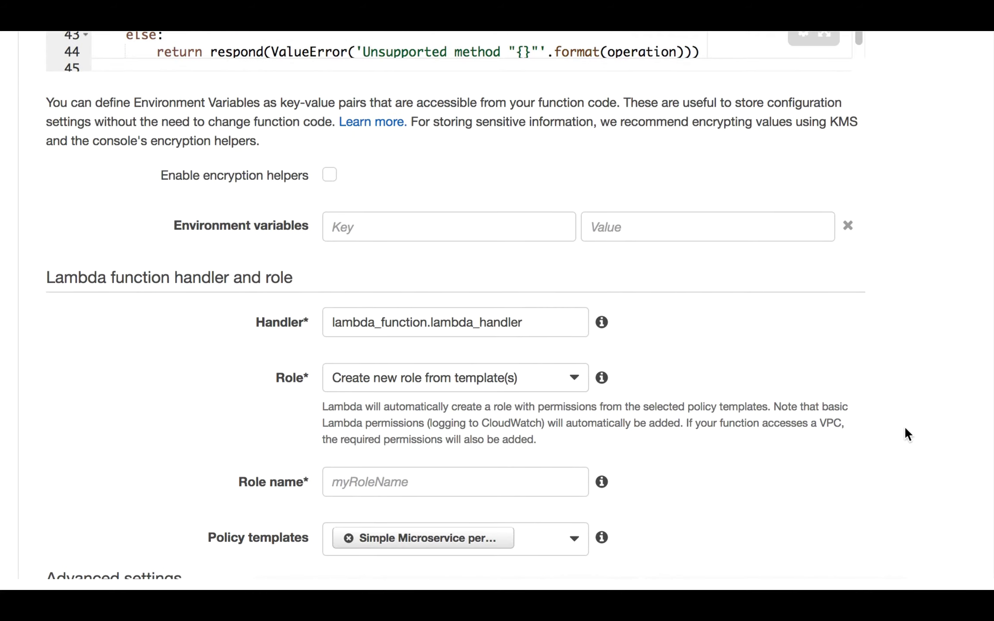
- Assign the existing lambda_dynamo role to the function
{"action": "scroll", "coordinate": [904, 425], "scroll_direction": "down", "scroll_amount": 2}
{"action": "scroll", "coordinate": [691, 371], "scroll_direction": "down", "scroll_amount": 1}
{"action": "left_click", "coordinate": [508, 306]}
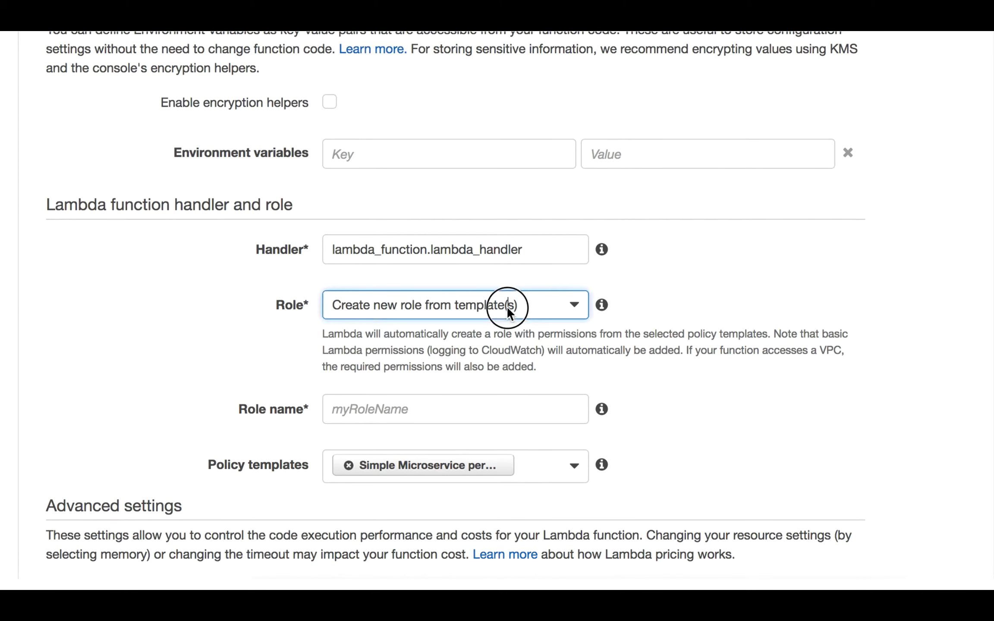
{"action": "left_click", "coordinate": [501, 332]}
{"action": "left_click", "coordinate": [487, 360]}
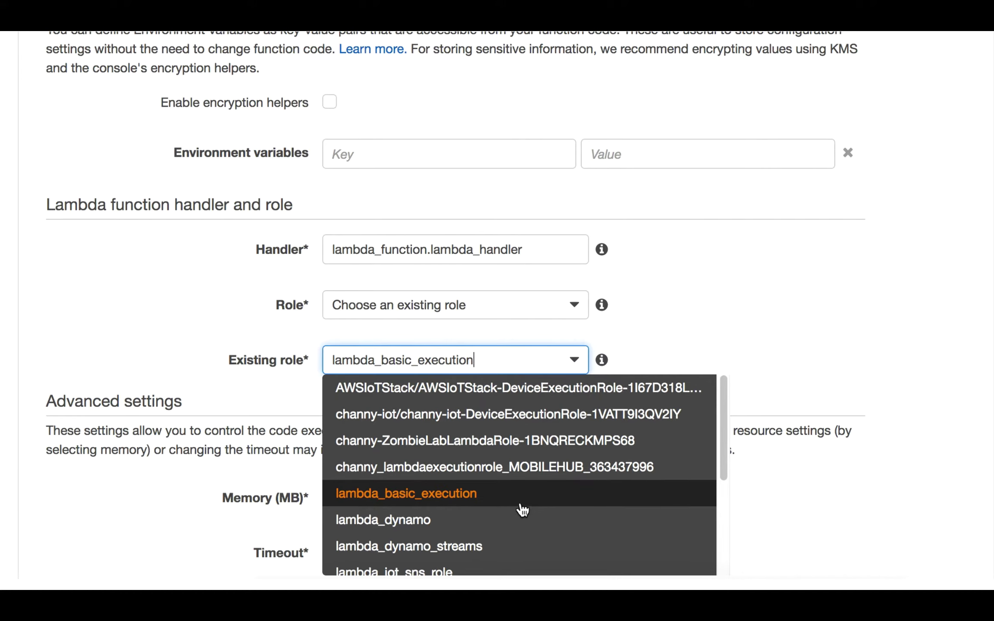
{"action": "left_click", "coordinate": [523, 518]}
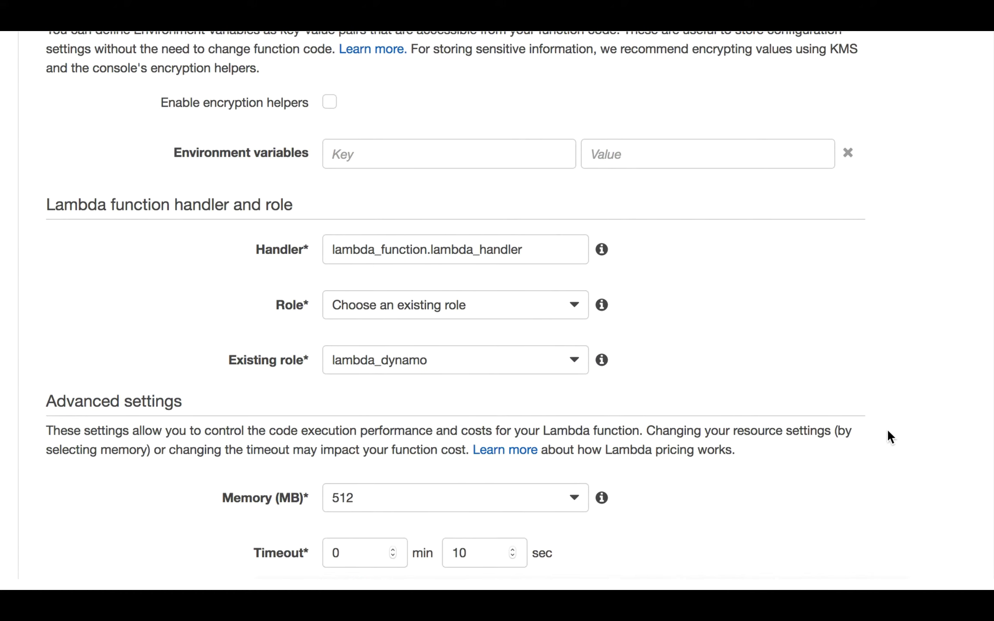
- Keep memory at 512 MB with a 10 second timeout and move to the Review step
{"action": "scroll", "coordinate": [896, 427], "scroll_direction": "down", "scroll_amount": 6}
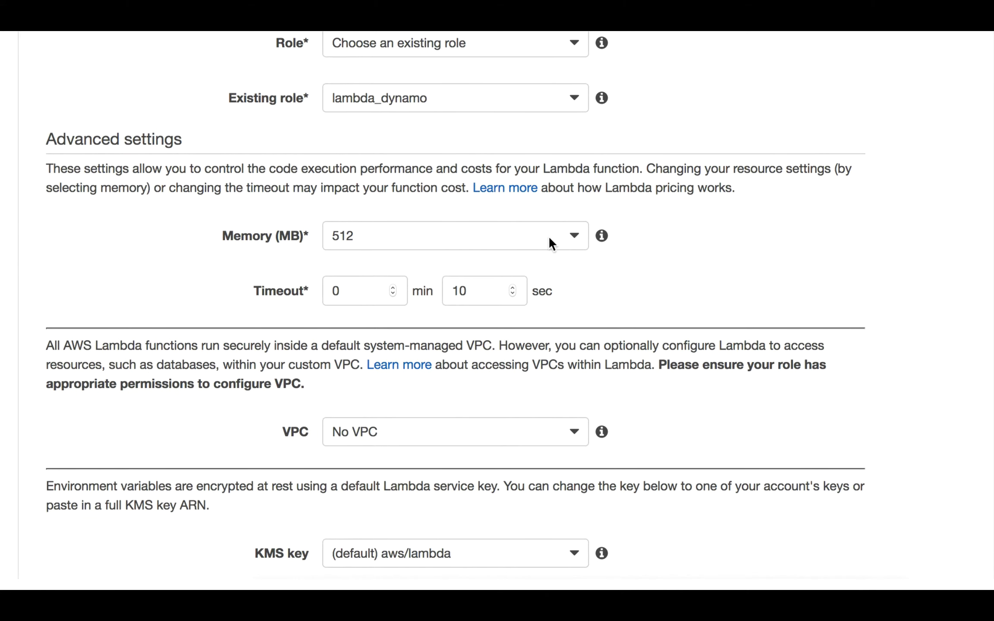
{"action": "left_click", "coordinate": [550, 240]}
{"action": "left_click", "coordinate": [689, 265]}
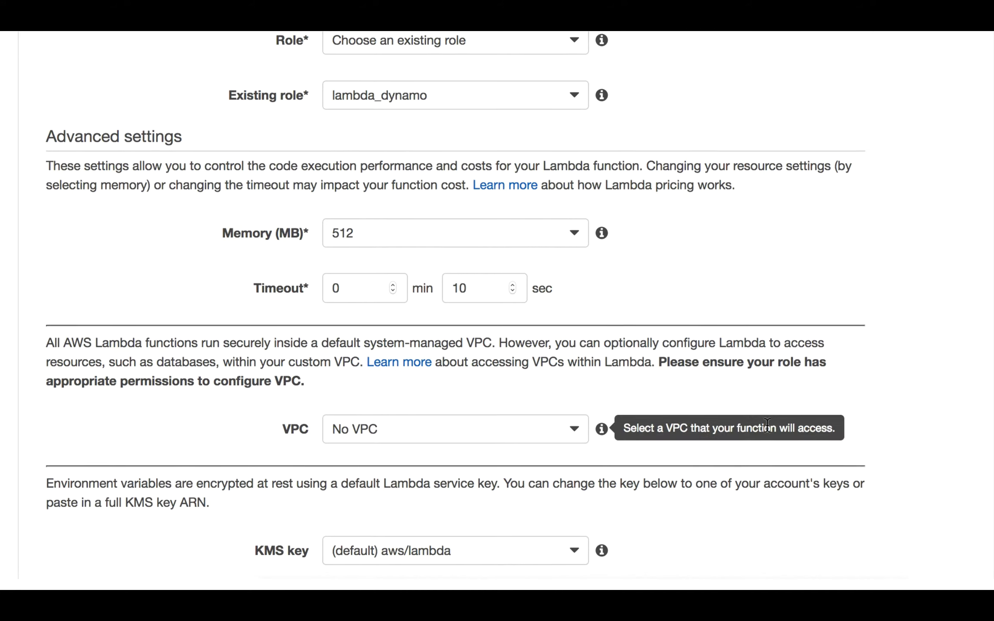
{"action": "scroll", "coordinate": [808, 432], "scroll_direction": "down", "scroll_amount": 2}
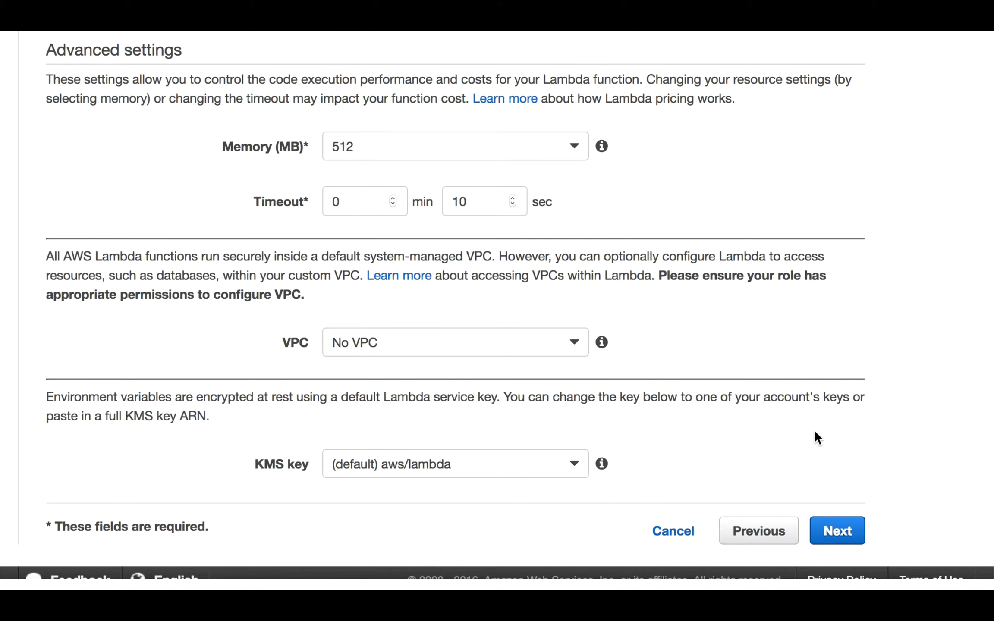
{"action": "left_click", "coordinate": [837, 536]}
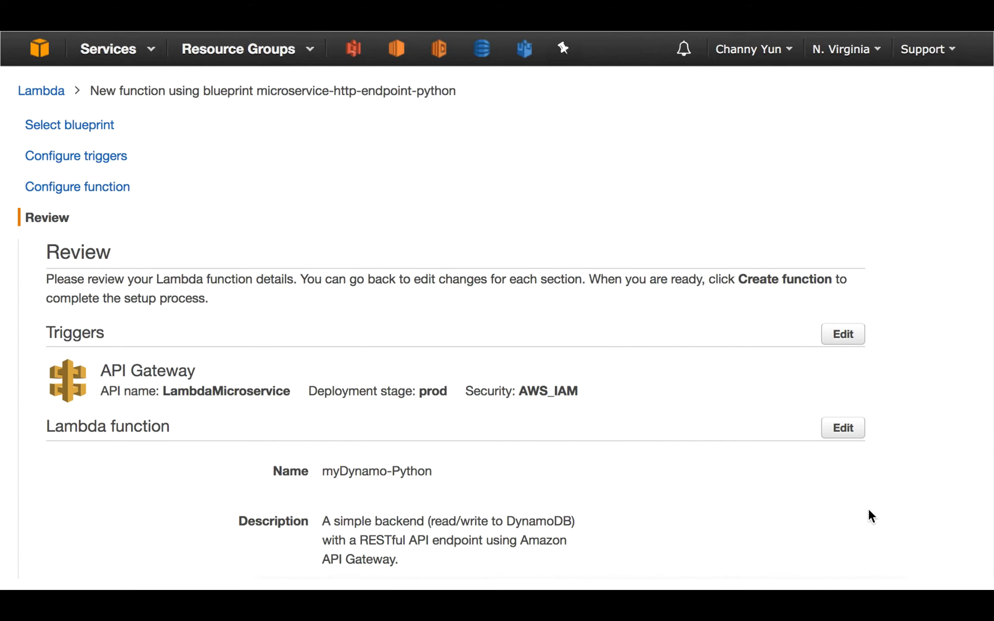
- Create the myDynamo-Python function from the Review page
{"action": "scroll", "coordinate": [866, 507], "scroll_direction": "down", "scroll_amount": 9}
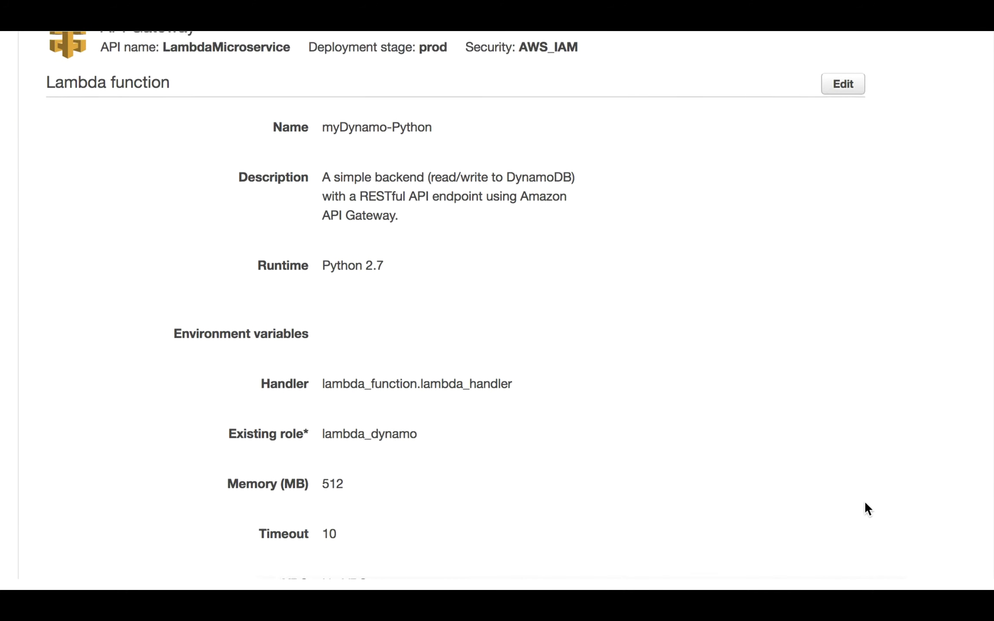
{"action": "scroll", "coordinate": [864, 503], "scroll_direction": "down", "scroll_amount": 3}
{"action": "left_click", "coordinate": [813, 533]}
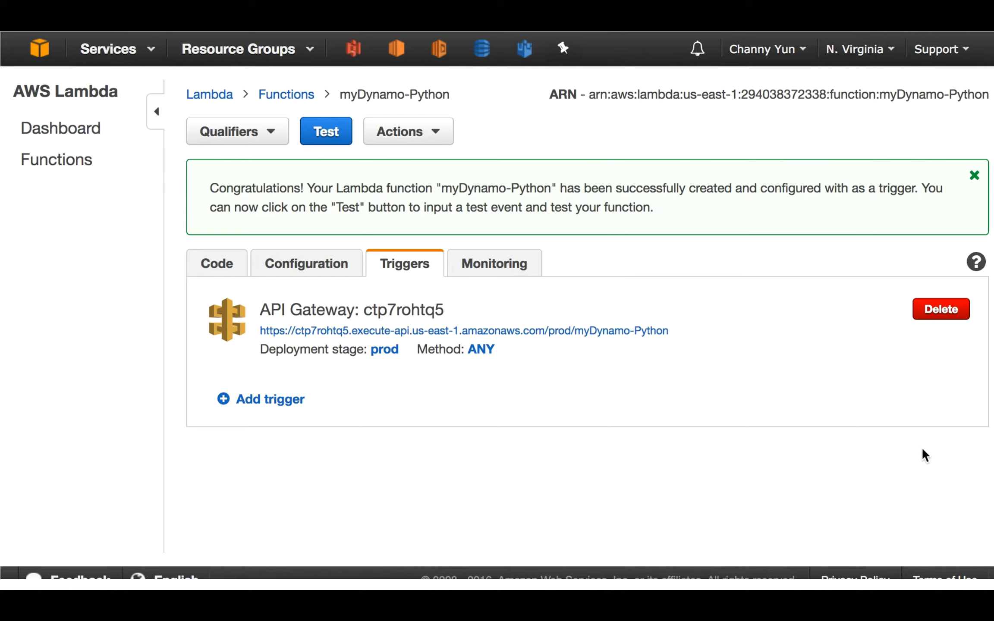
- Open the trigger's prod stage link in a new tab showing the API Gateway APIs list
{"action": "left_click", "coordinate": [974, 174]}
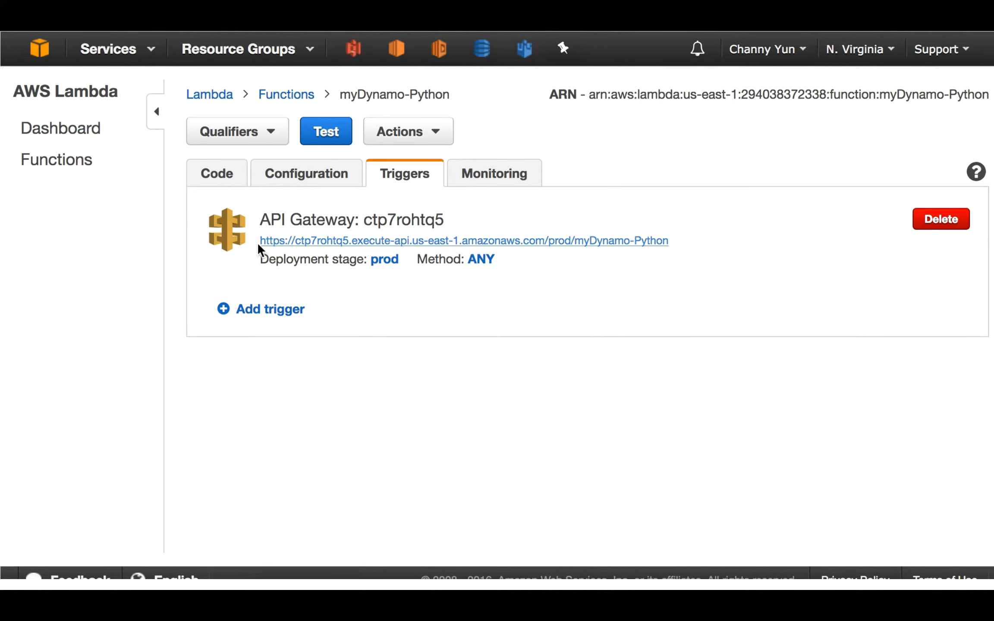
{"action": "left_click_drag", "start_coordinate": [264, 245], "coordinate": [700, 255]}
{"action": "left_click", "coordinate": [701, 255]}
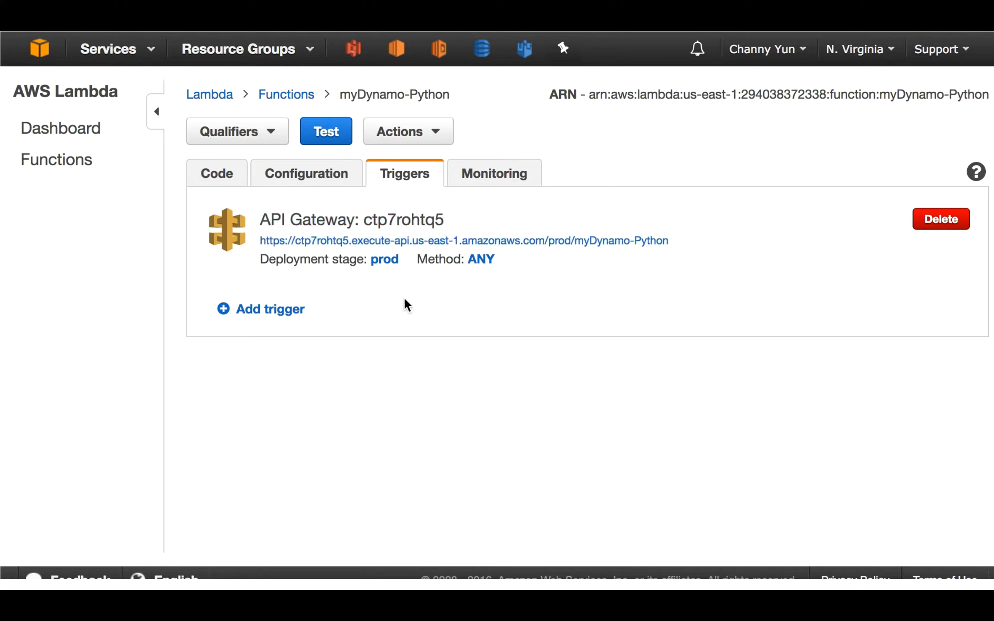
{"action": "right_click", "coordinate": [382, 260]}
{"action": "left_click", "coordinate": [406, 265]}
{"action": "key", "text": "ctrl+Tab"}
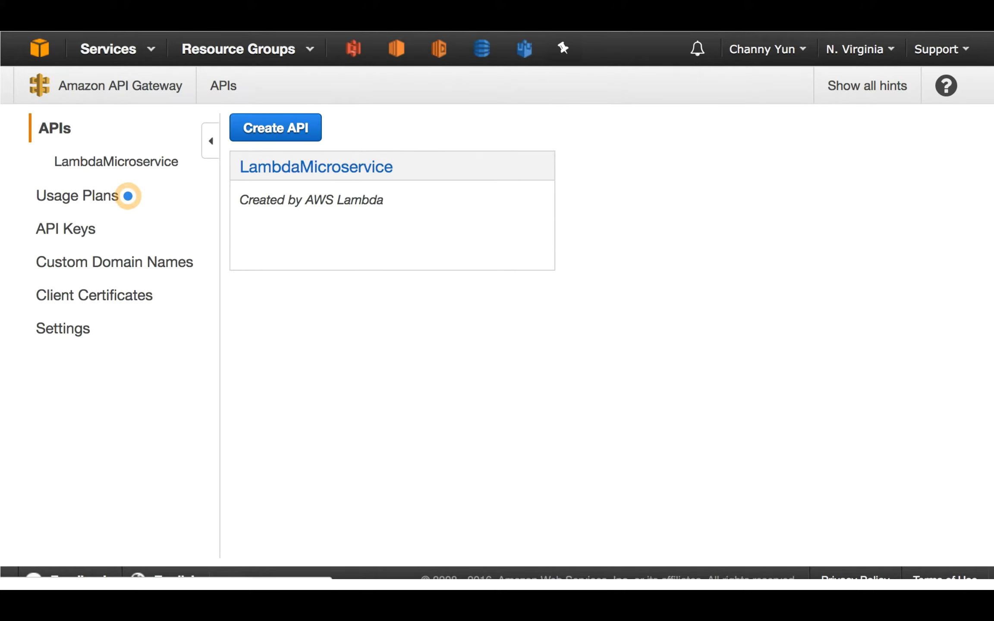
- Inspect the ANY method execution of /myDynamo-Python in LambdaMicroservice, then list its stages
{"action": "left_click", "coordinate": [350, 173]}
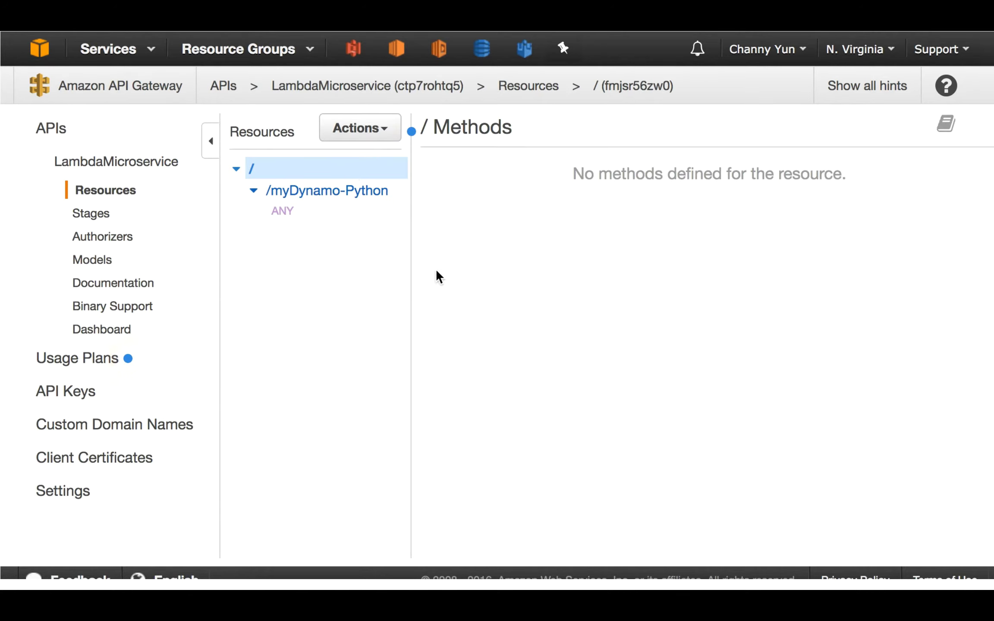
{"action": "left_click", "coordinate": [305, 192]}
{"action": "left_click", "coordinate": [288, 216]}
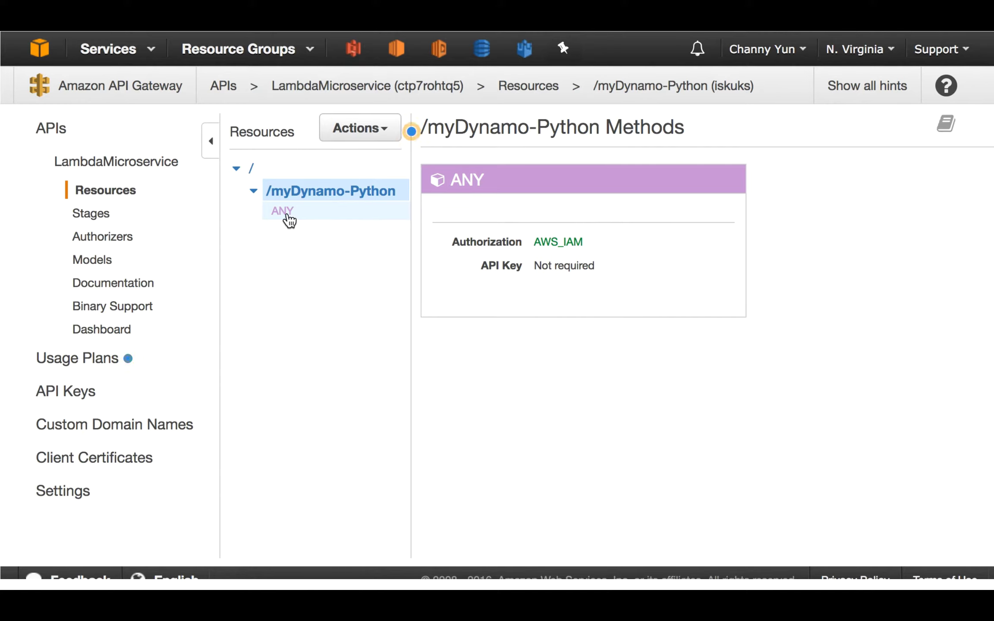
{"action": "left_click", "coordinate": [287, 218]}
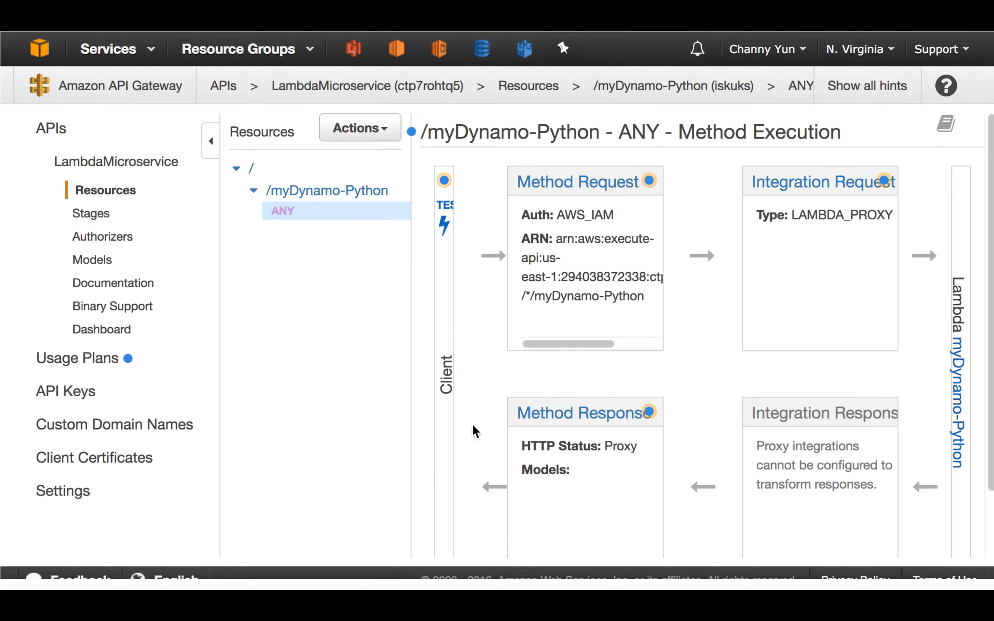
{"action": "left_click", "coordinate": [90, 214]}
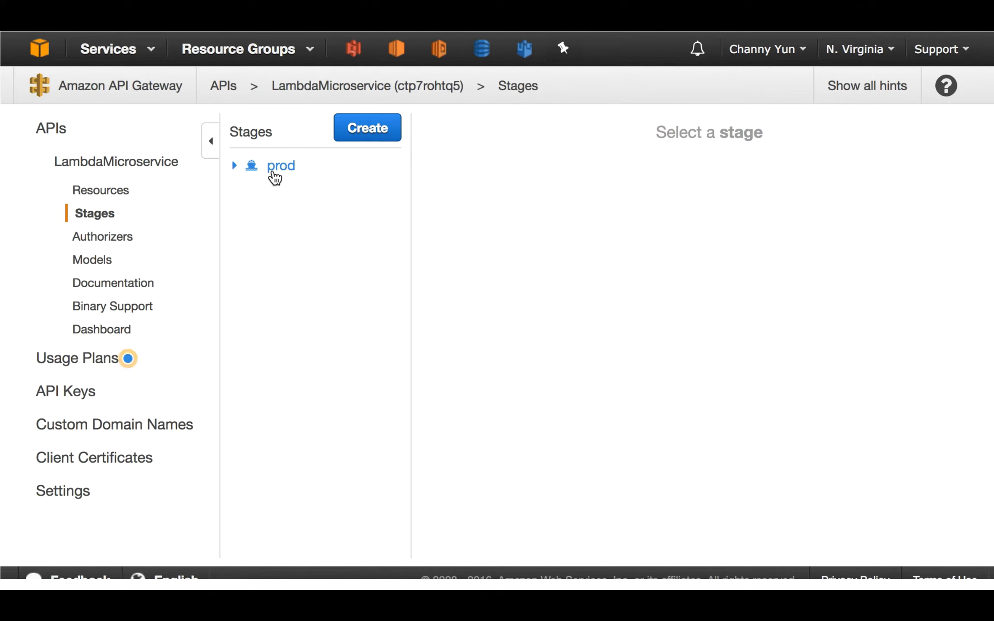
- Browse the prod stage's Stage Variables, SDK Generation and Deployment History, returning to its settings
{"action": "left_click", "coordinate": [274, 174]}
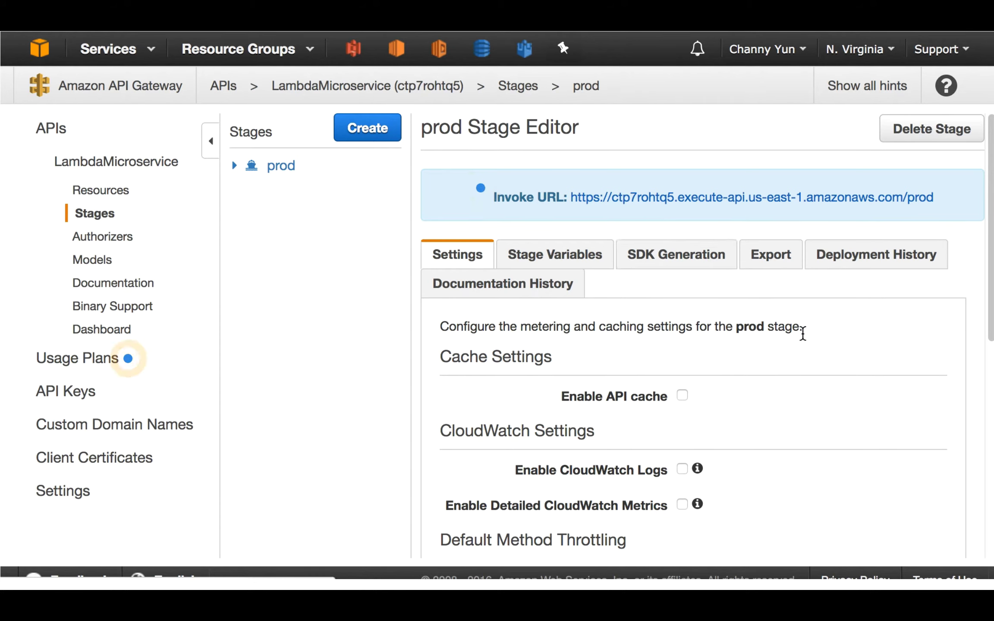
{"action": "scroll", "coordinate": [807, 330], "scroll_direction": "down", "scroll_amount": 3}
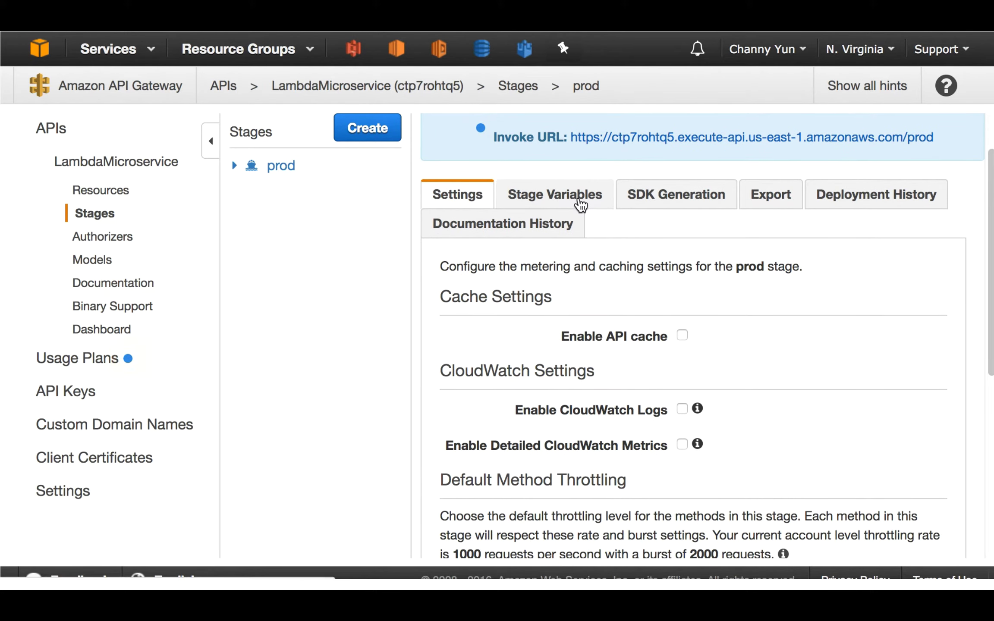
{"action": "left_click", "coordinate": [212, 143]}
{"action": "left_click", "coordinate": [382, 206]}
{"action": "left_click", "coordinate": [505, 259]}
{"action": "left_click", "coordinate": [541, 331]}
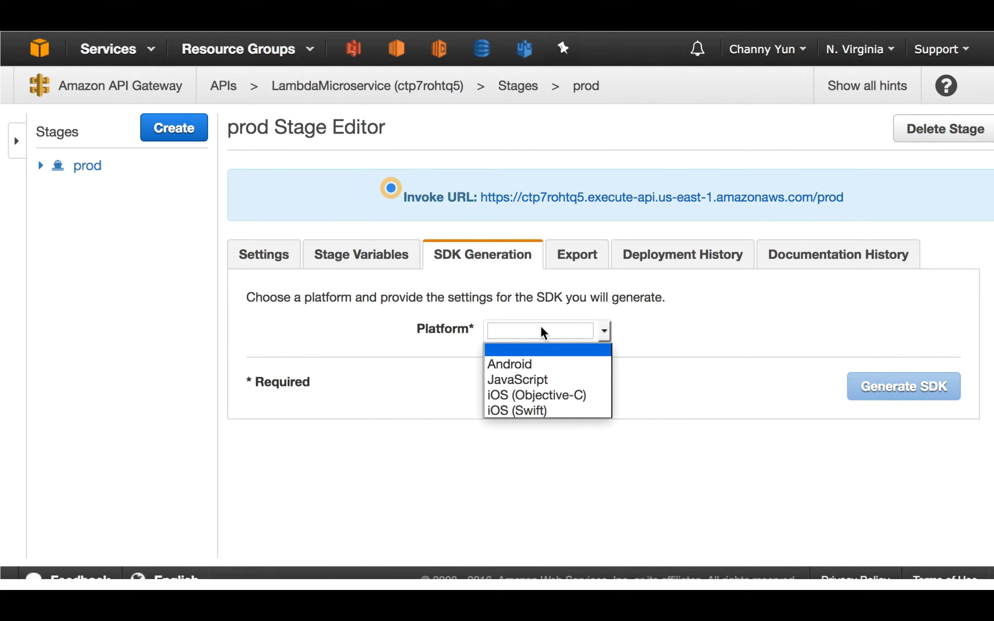
{"action": "left_click", "coordinate": [673, 379]}
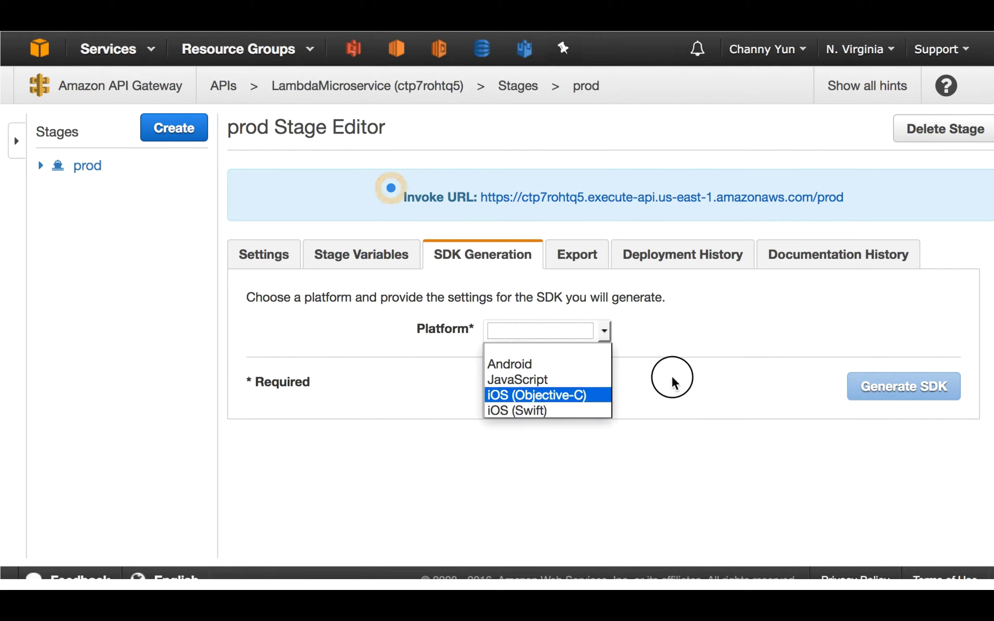
{"action": "left_click", "coordinate": [671, 266]}
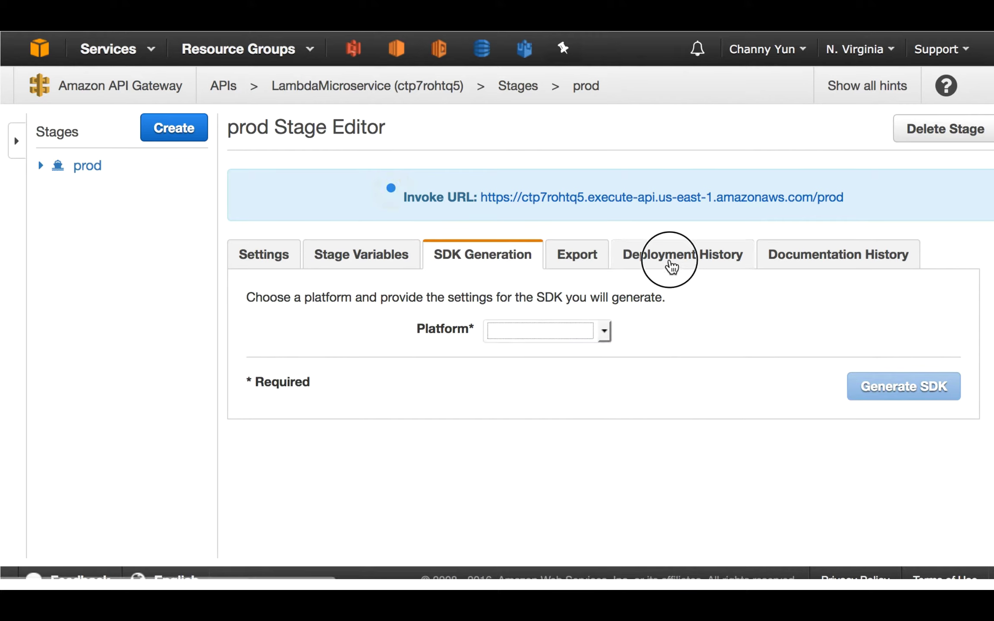
{"action": "left_click", "coordinate": [255, 259]}
- Look over the new authorizer form, then the Empty and Error models, ending on Usage Plans
{"action": "left_click", "coordinate": [17, 145]}
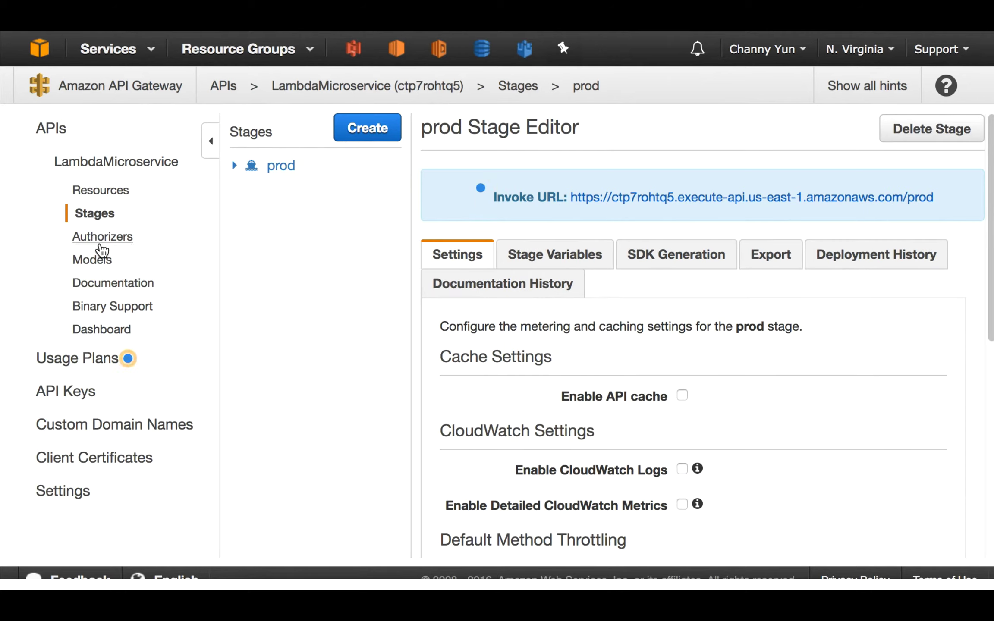
{"action": "left_click", "coordinate": [102, 242]}
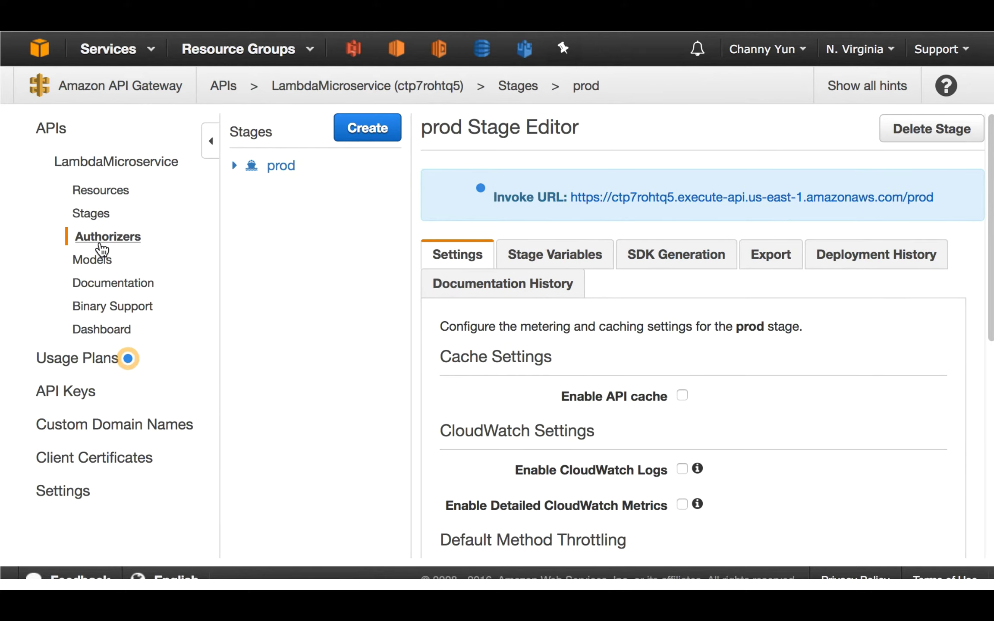
{"action": "left_click", "coordinate": [362, 128]}
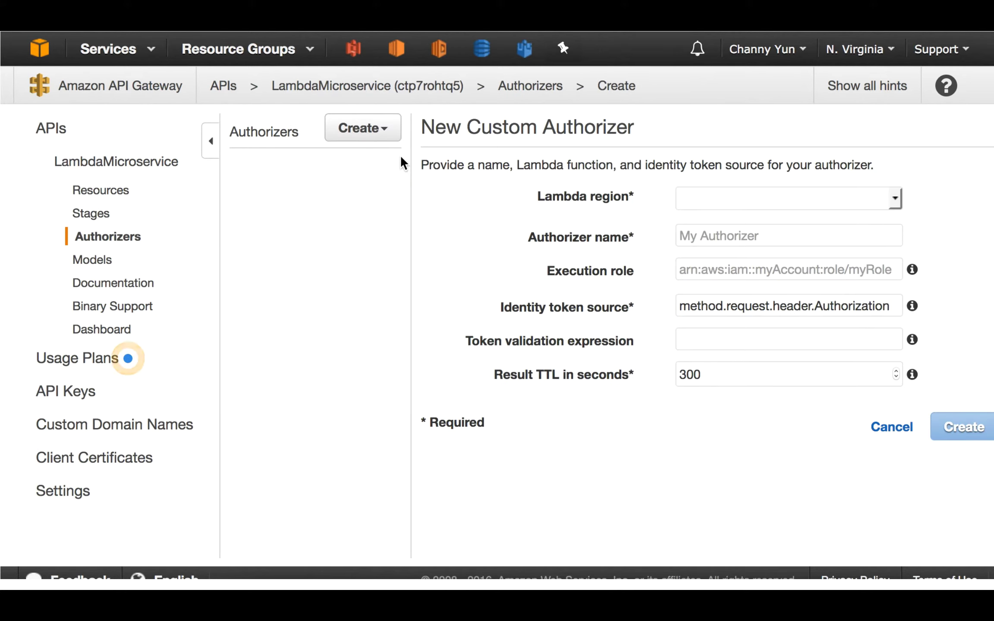
{"action": "left_click", "coordinate": [375, 133]}
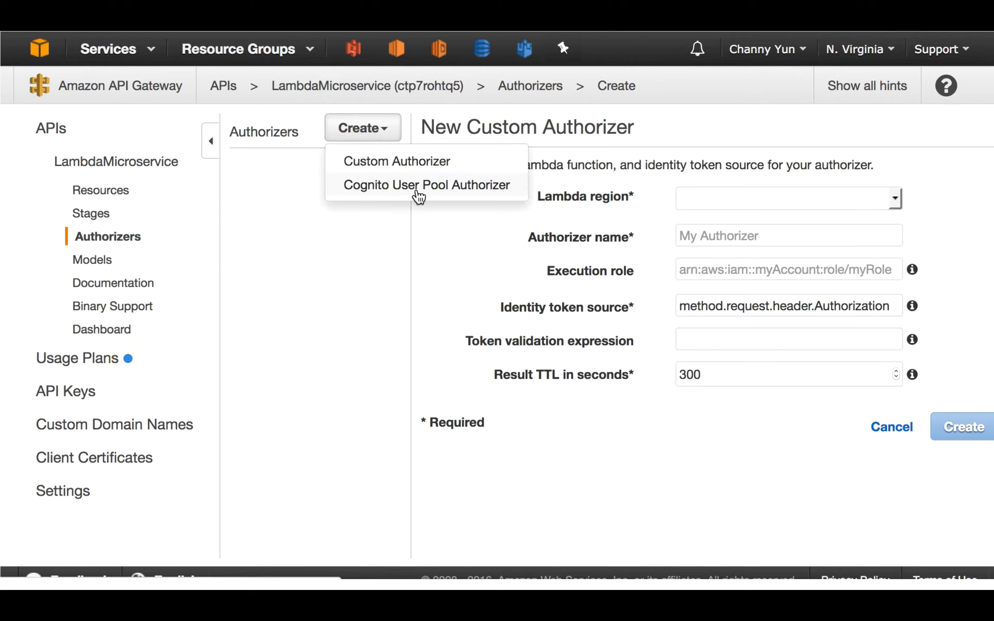
{"action": "left_click", "coordinate": [796, 196]}
{"action": "left_click", "coordinate": [562, 195]}
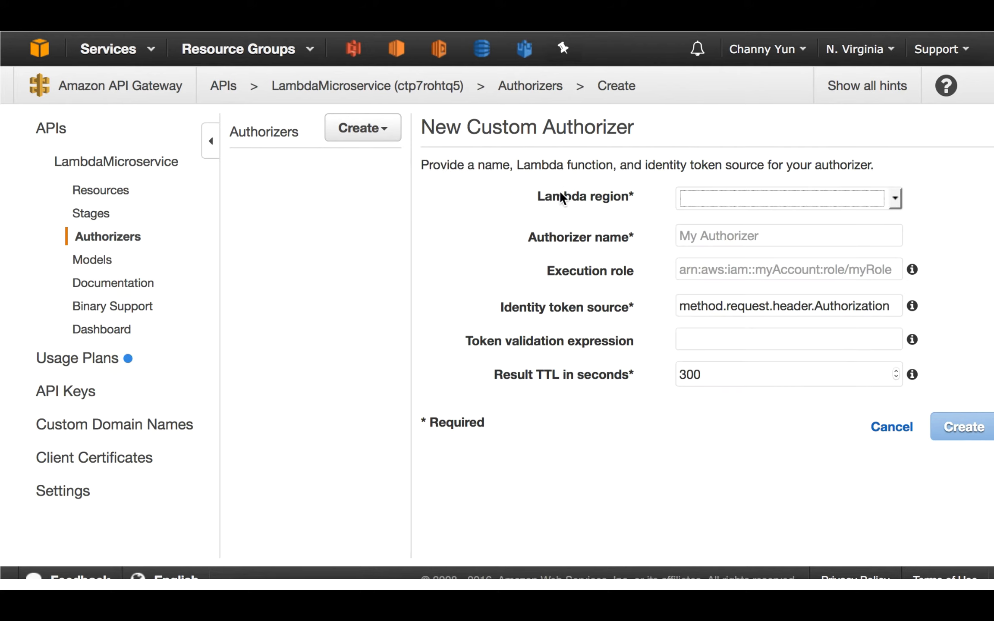
{"action": "left_click", "coordinate": [100, 260]}
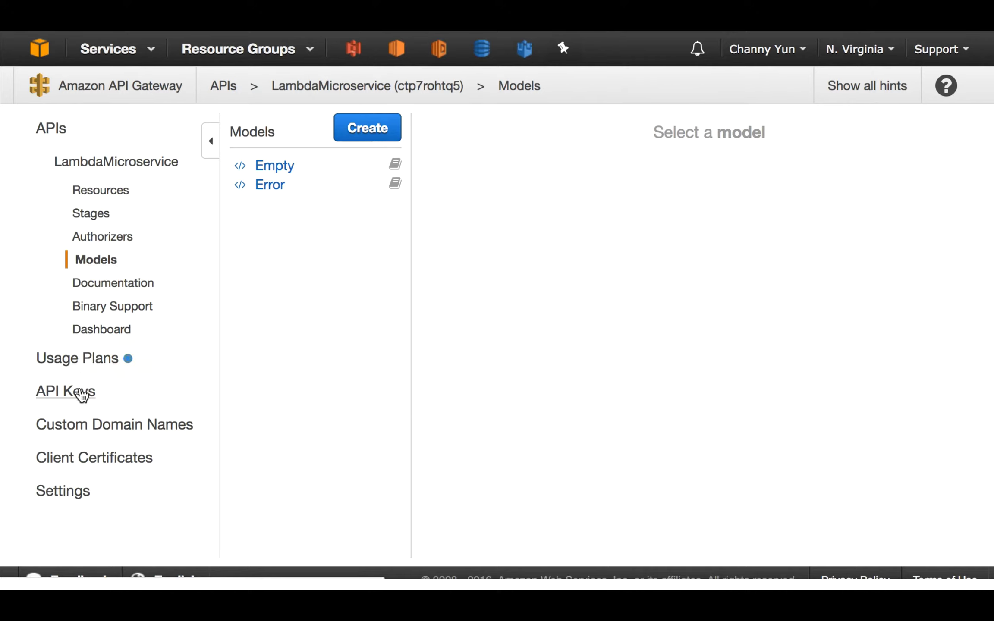
{"action": "left_click", "coordinate": [78, 357]}
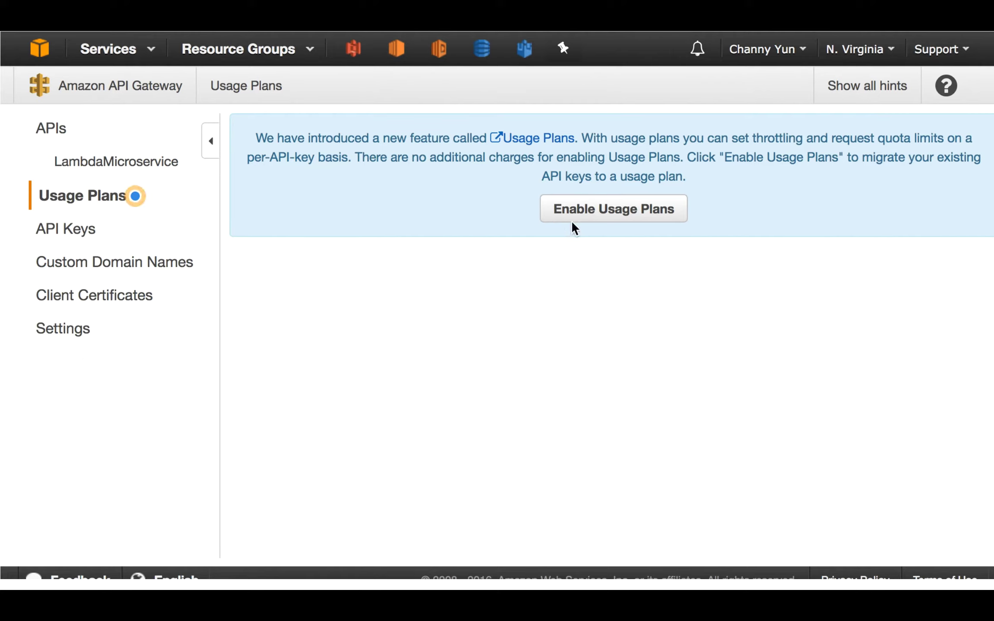
- Enable usage plans, view the new-plan form with Month quota period, and open the first API key
{"action": "left_click", "coordinate": [572, 219]}
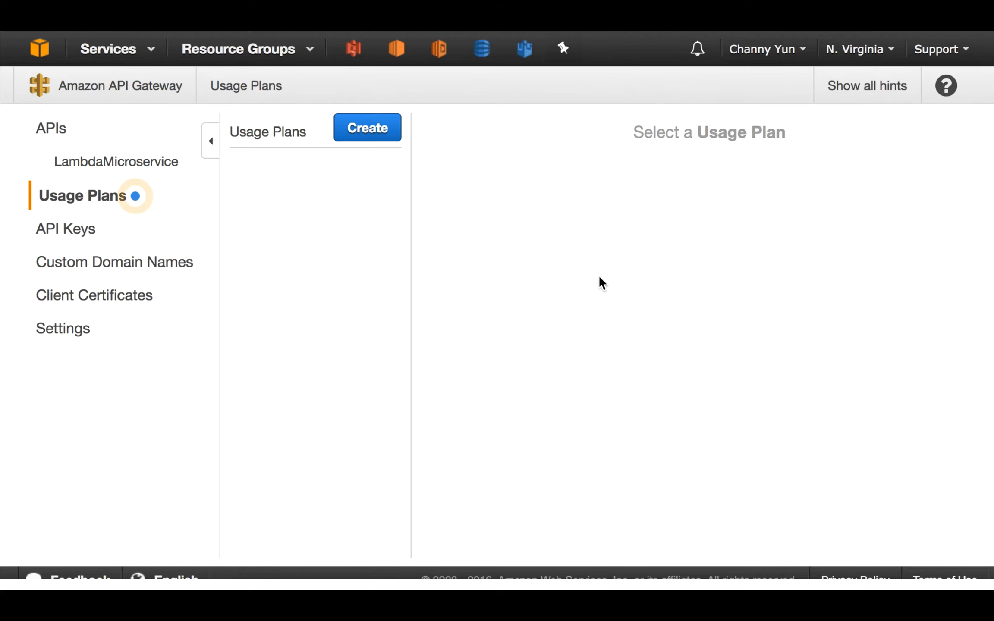
{"action": "left_click", "coordinate": [376, 140]}
{"action": "scroll", "coordinate": [859, 366], "scroll_direction": "down", "scroll_amount": 3}
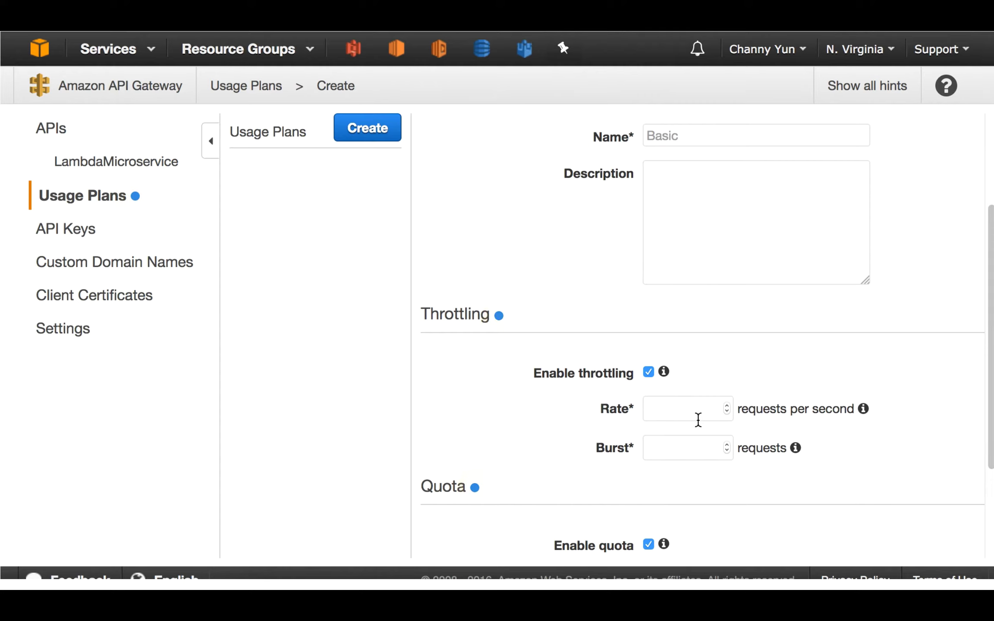
{"action": "scroll", "coordinate": [836, 452], "scroll_direction": "down", "scroll_amount": 2}
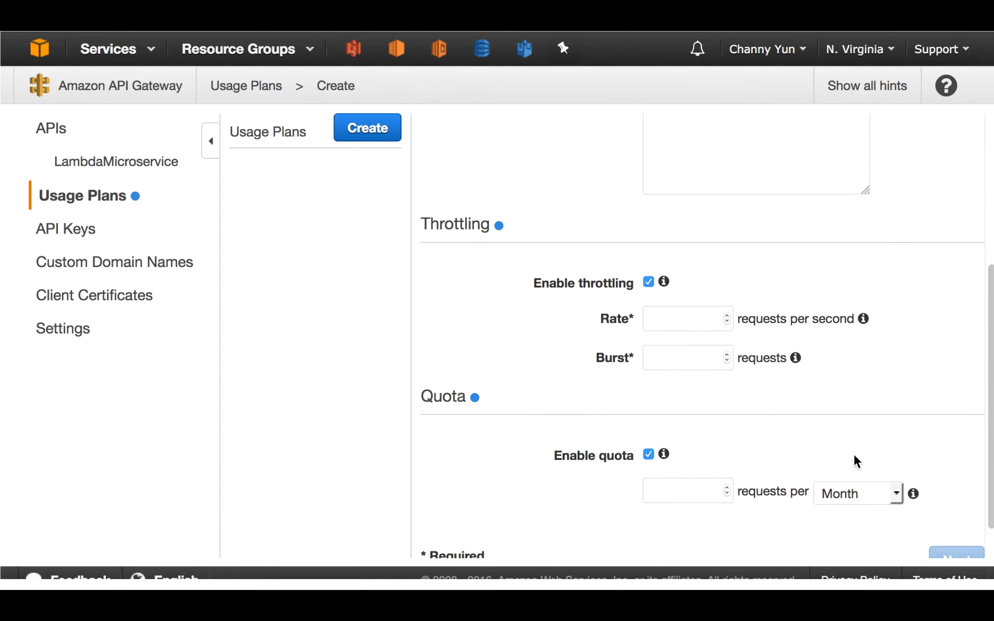
{"action": "left_click", "coordinate": [853, 509]}
{"action": "left_click", "coordinate": [853, 509]}
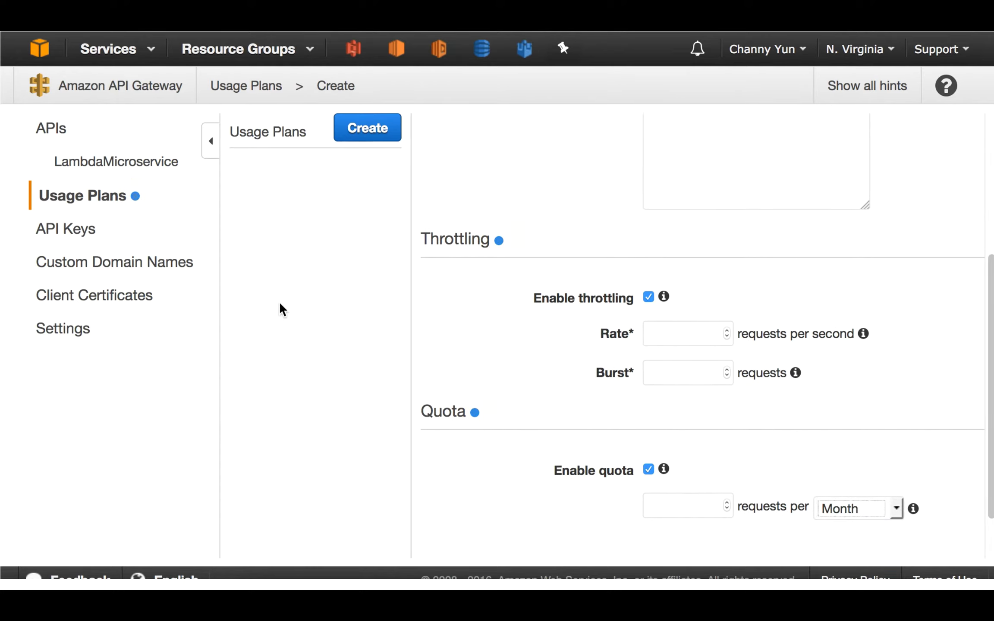
{"action": "left_click", "coordinate": [78, 229]}
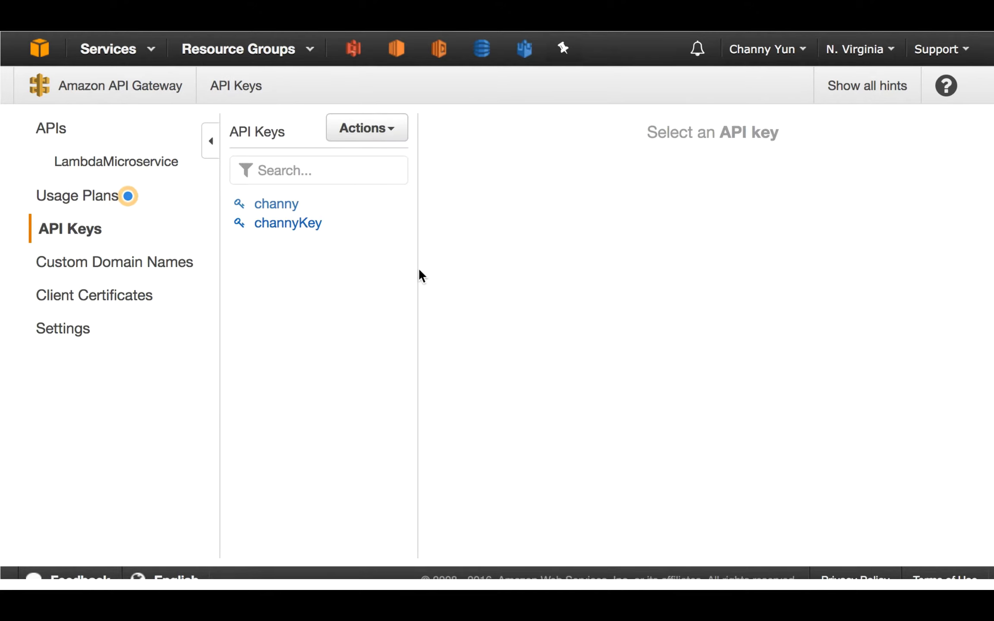
{"action": "left_click", "coordinate": [274, 205]}
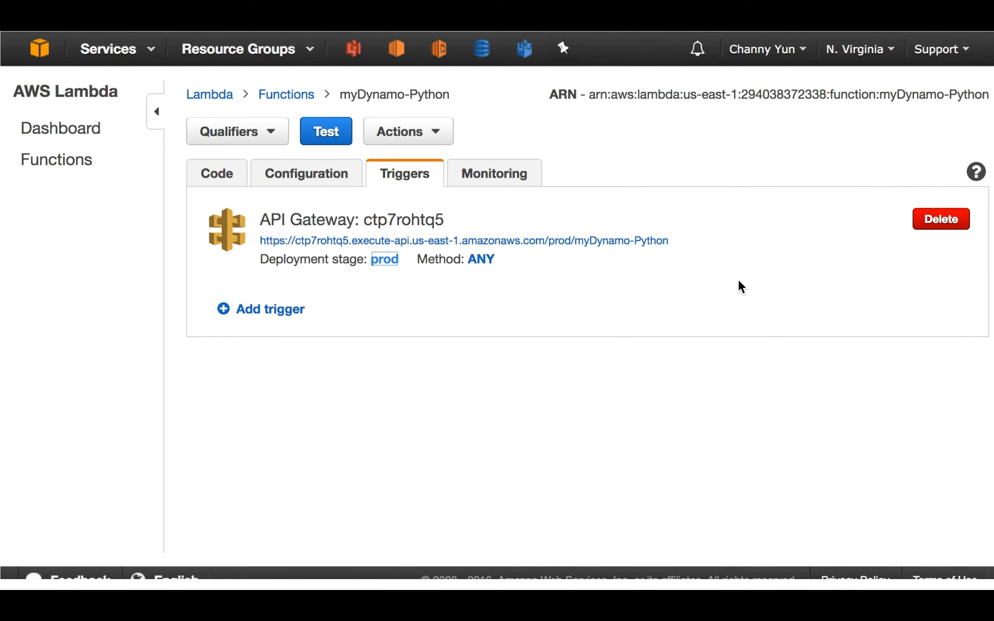
- Review myDynamo-Python's code, configuration, triggers and CloudWatch monitoring charts
{"action": "left_click", "coordinate": [218, 174]}
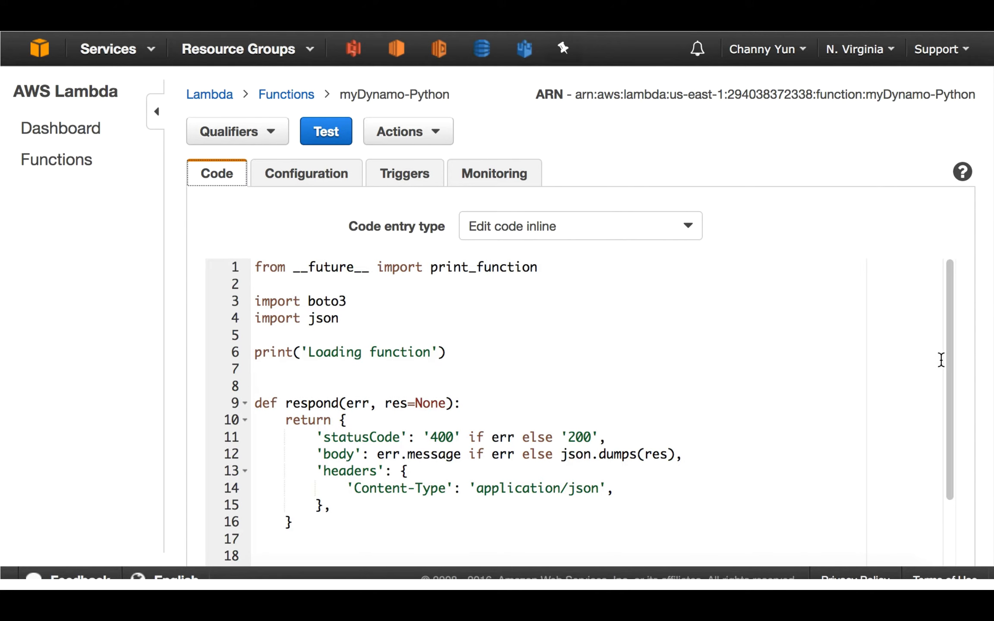
{"action": "scroll", "coordinate": [937, 360], "scroll_direction": "down", "scroll_amount": 5}
{"action": "scroll", "coordinate": [942, 346], "scroll_direction": "down", "scroll_amount": 5}
{"action": "left_click", "coordinate": [323, 158]}
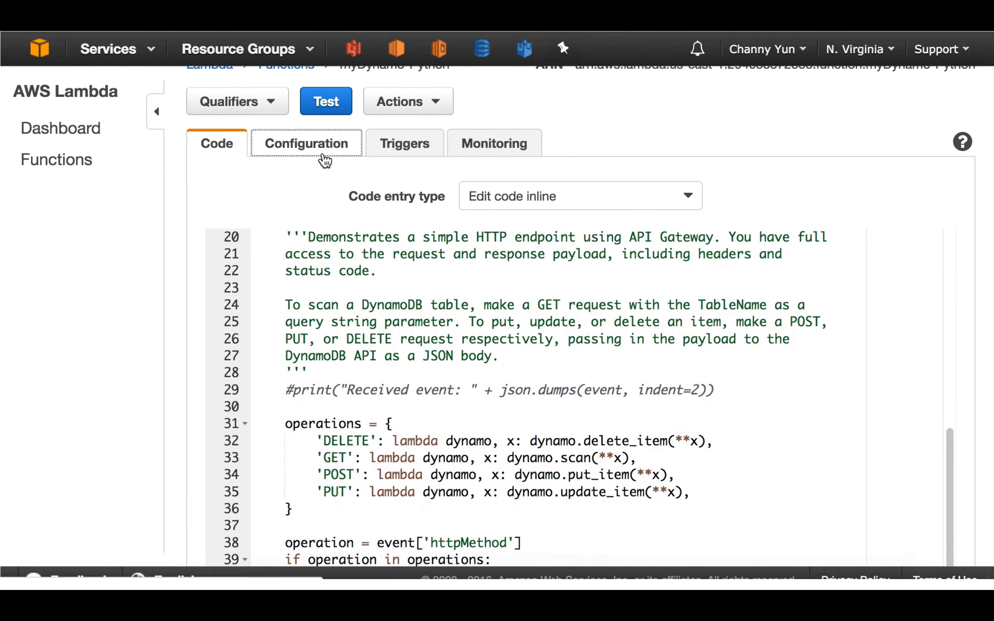
{"action": "left_click", "coordinate": [402, 145]}
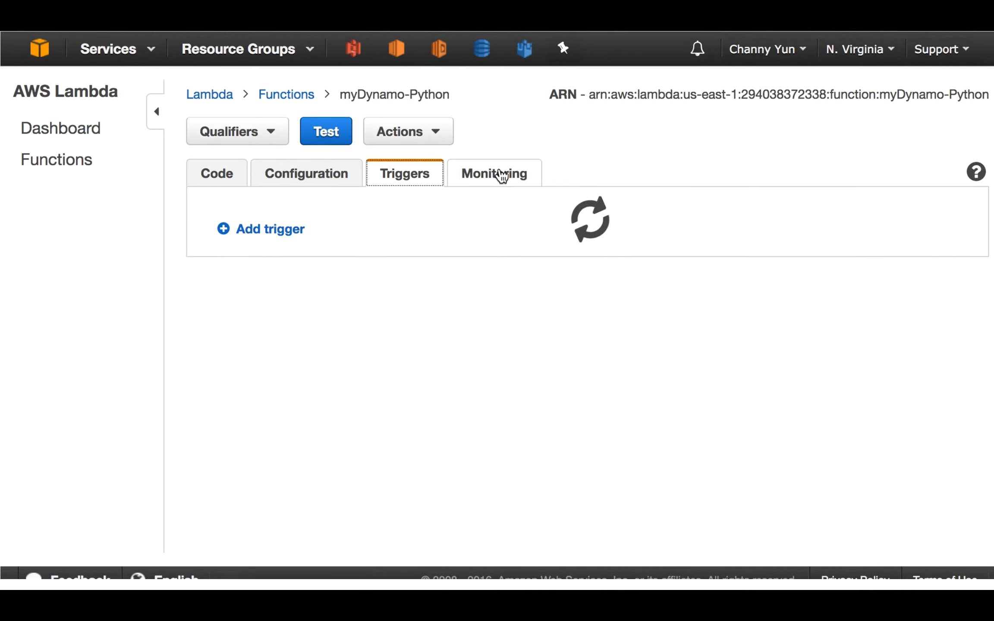
{"action": "left_click", "coordinate": [499, 168]}
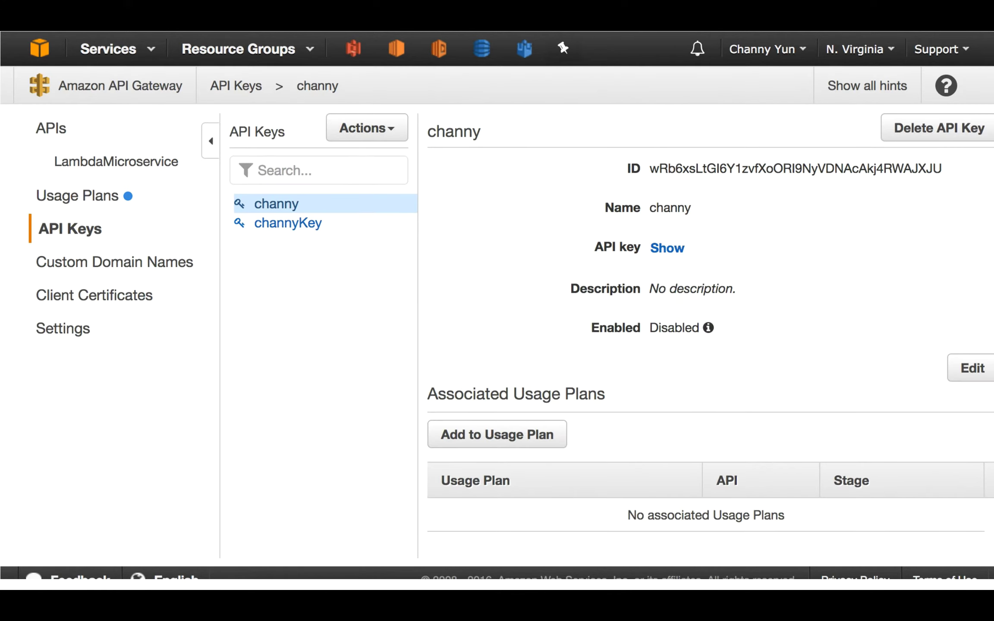
- Open the test form for the ANY method on /myDynamo-Python in LambdaMicroservice
{"action": "left_click", "coordinate": [121, 188]}
{"action": "left_click", "coordinate": [119, 166]}
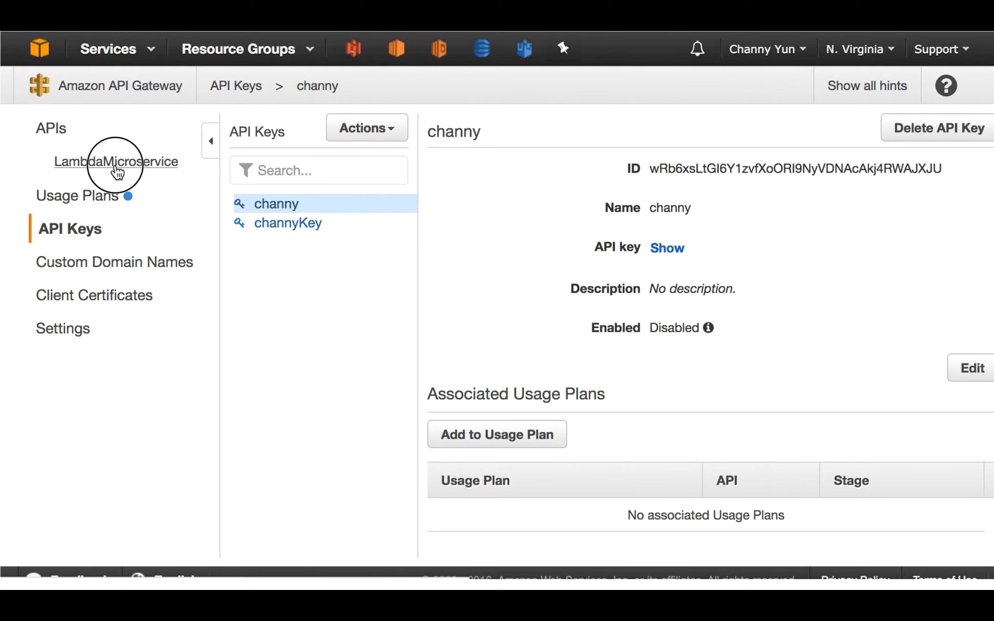
{"action": "left_click", "coordinate": [108, 192]}
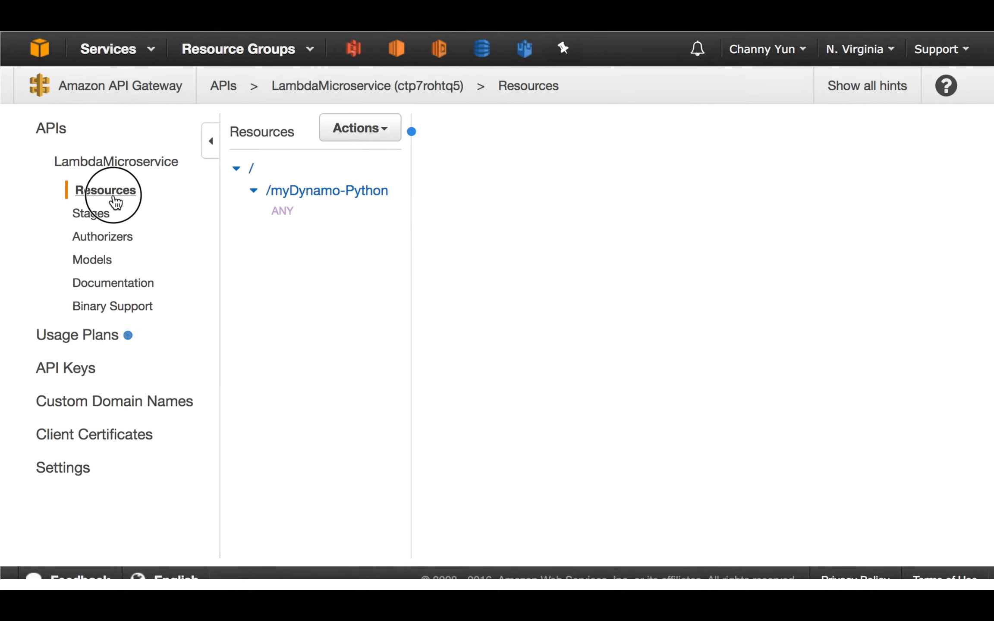
{"action": "left_click", "coordinate": [280, 219]}
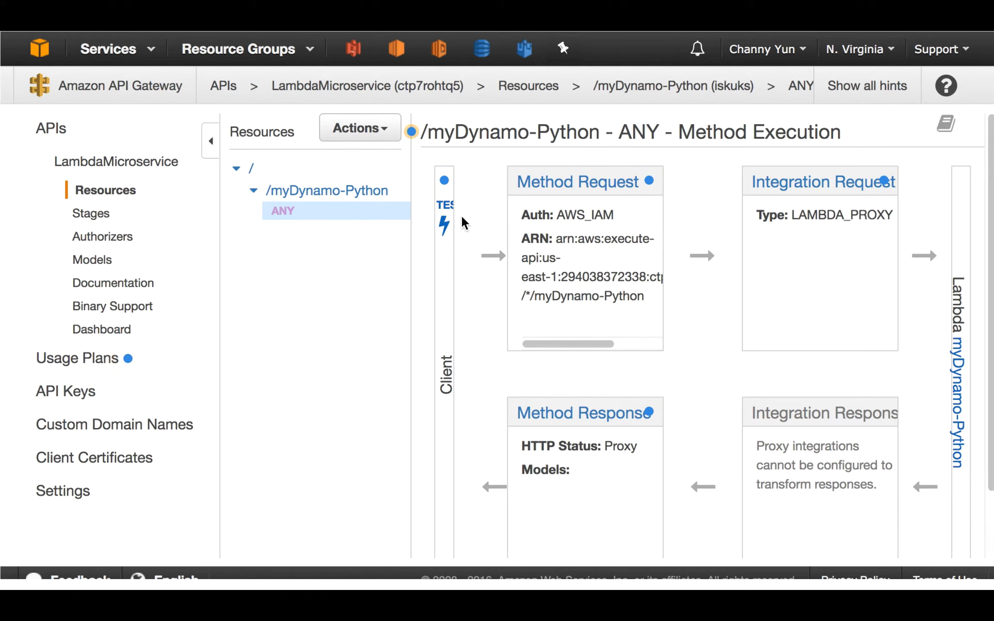
{"action": "left_click", "coordinate": [445, 225]}
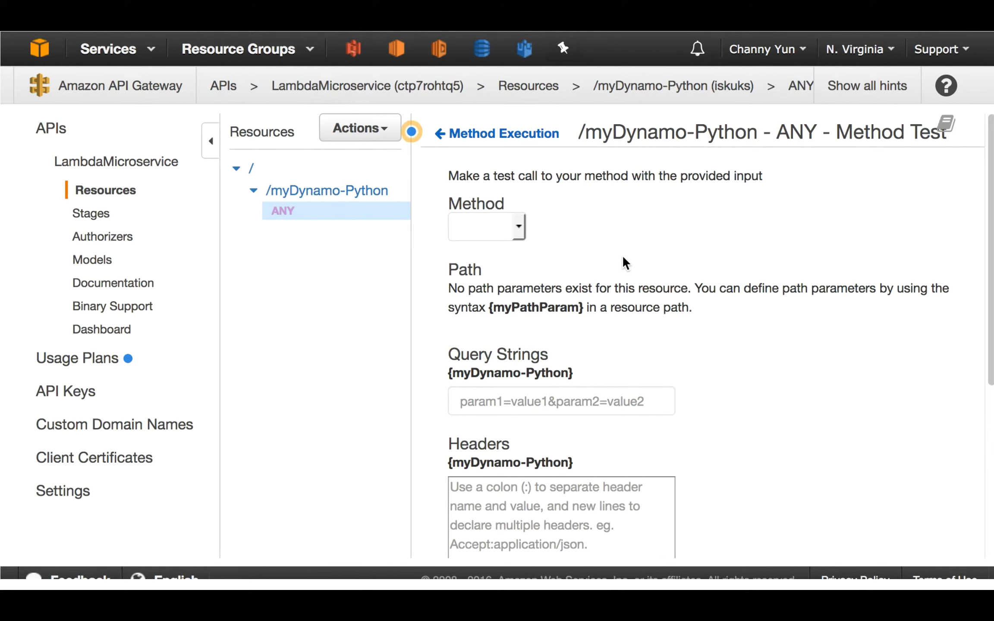
- Set the test method to POST and paste the myTable item JSON as the request body
{"action": "left_click", "coordinate": [496, 236]}
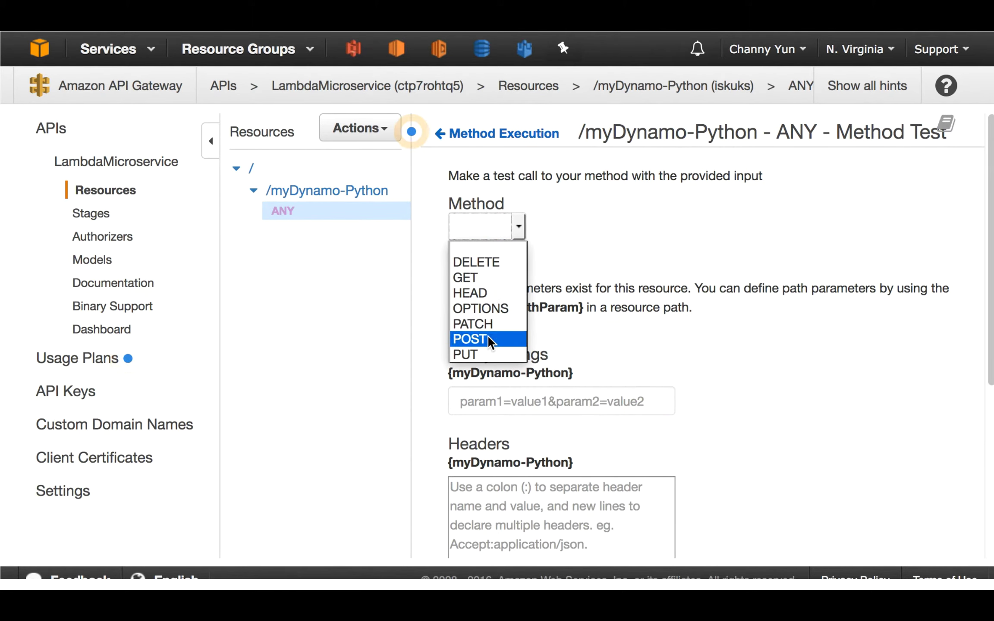
{"action": "left_click", "coordinate": [512, 339]}
{"action": "scroll", "coordinate": [751, 335], "scroll_direction": "down", "scroll_amount": 4}
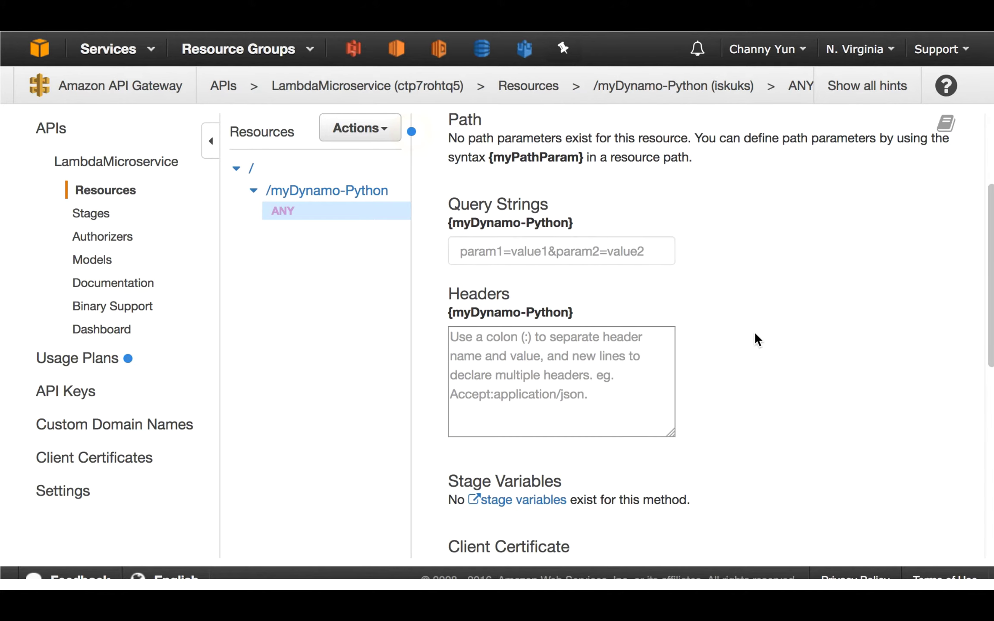
{"action": "scroll", "coordinate": [756, 337], "scroll_direction": "down", "scroll_amount": 8}
{"action": "left_click", "coordinate": [641, 321]}
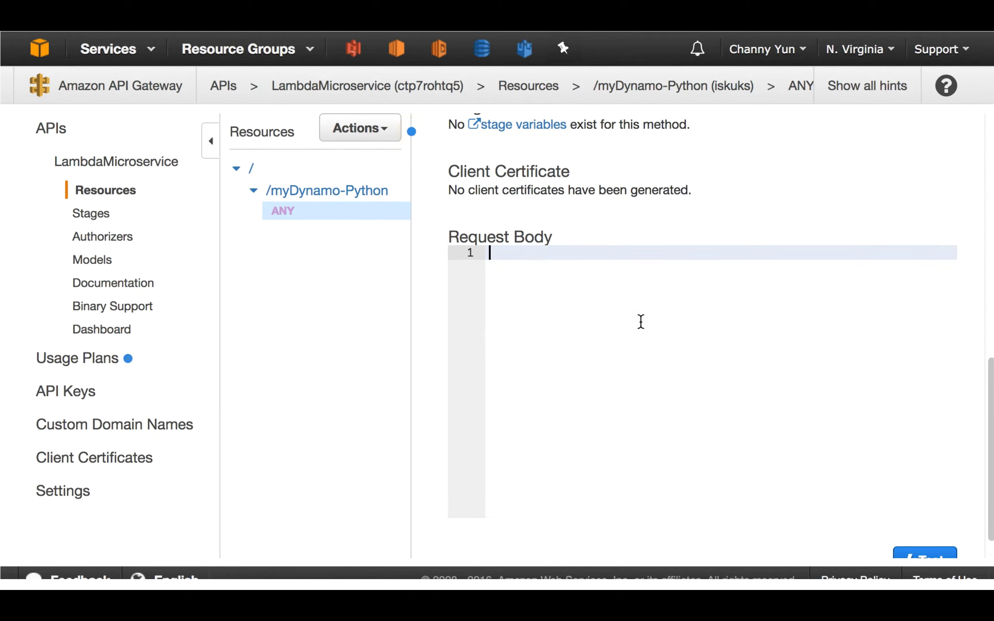
{"action": "type", "text": "{      \"TableName\": \"myTable\",      \"Item\" : {          \"Name\": \"channy\",          \"Title\": \"evangelist\"       } }"}
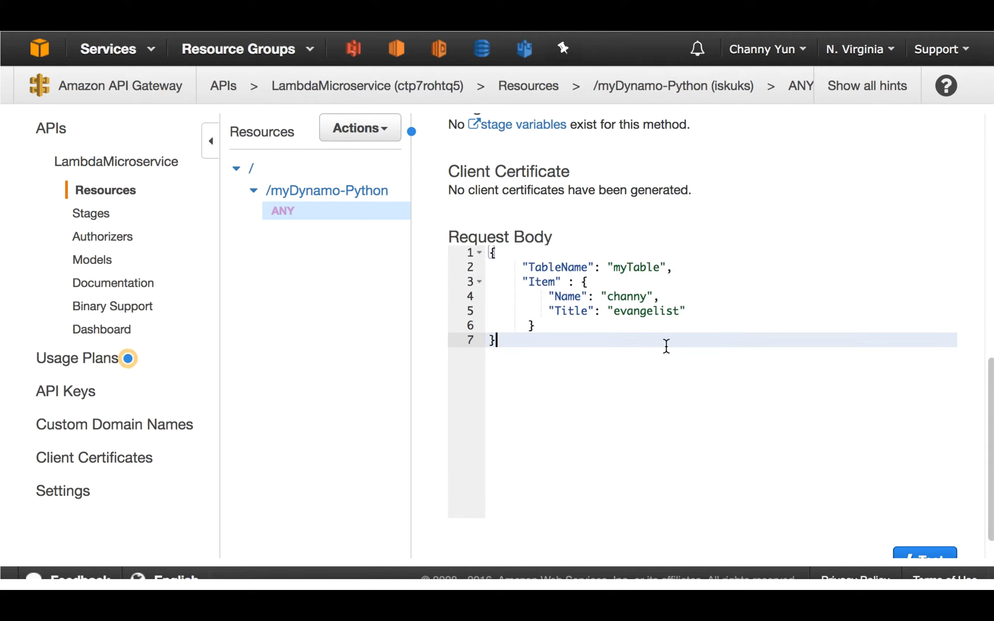
{"action": "scroll", "coordinate": [667, 345], "scroll_direction": "down", "scroll_amount": 2}
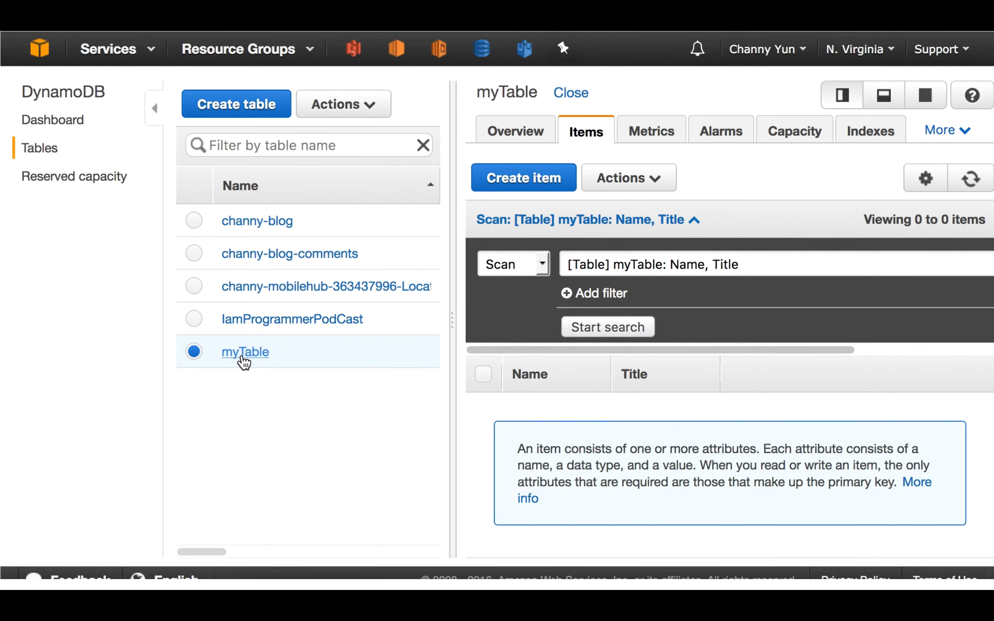
- Rescan myTable, then run the POST test and review its status 200 response and execution logs
{"action": "left_click", "coordinate": [966, 183]}
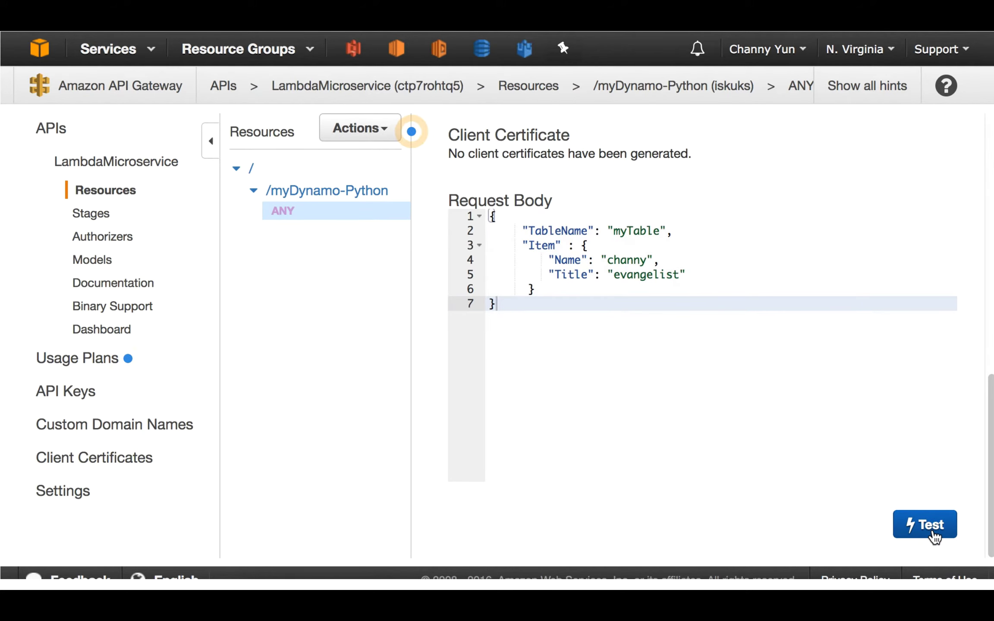
{"action": "left_click", "coordinate": [934, 535]}
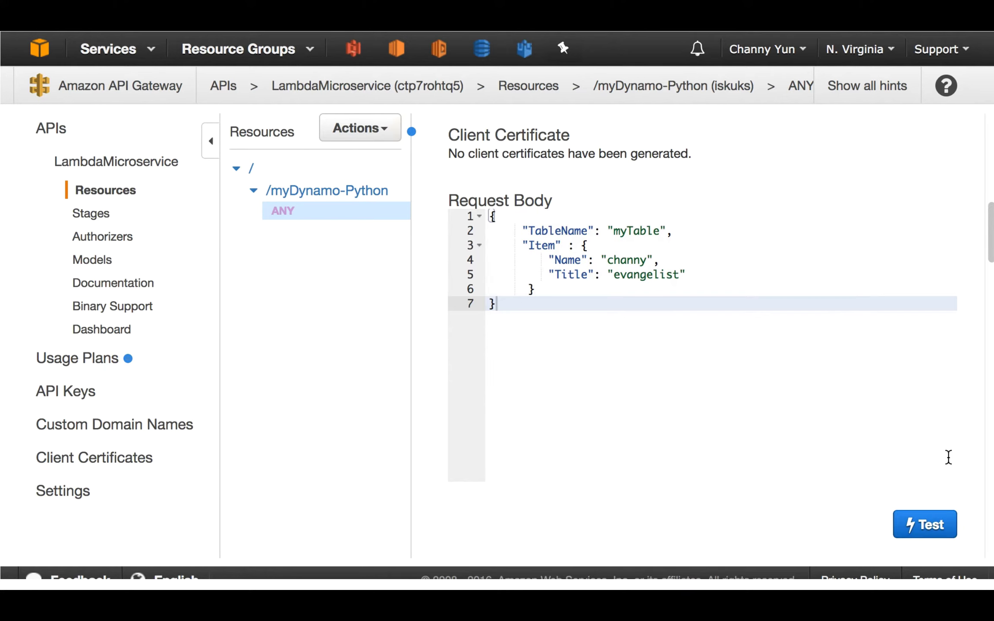
{"action": "scroll", "coordinate": [949, 451], "scroll_direction": "down", "scroll_amount": 2}
{"action": "scroll", "coordinate": [949, 450], "scroll_direction": "down", "scroll_amount": 10}
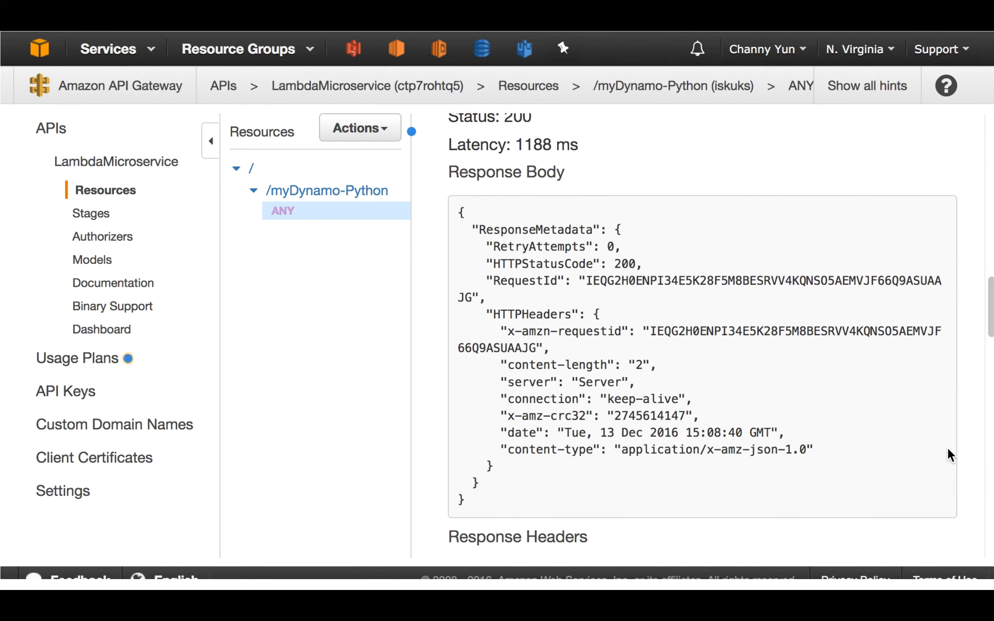
{"action": "scroll", "coordinate": [948, 449], "scroll_direction": "down", "scroll_amount": 6}
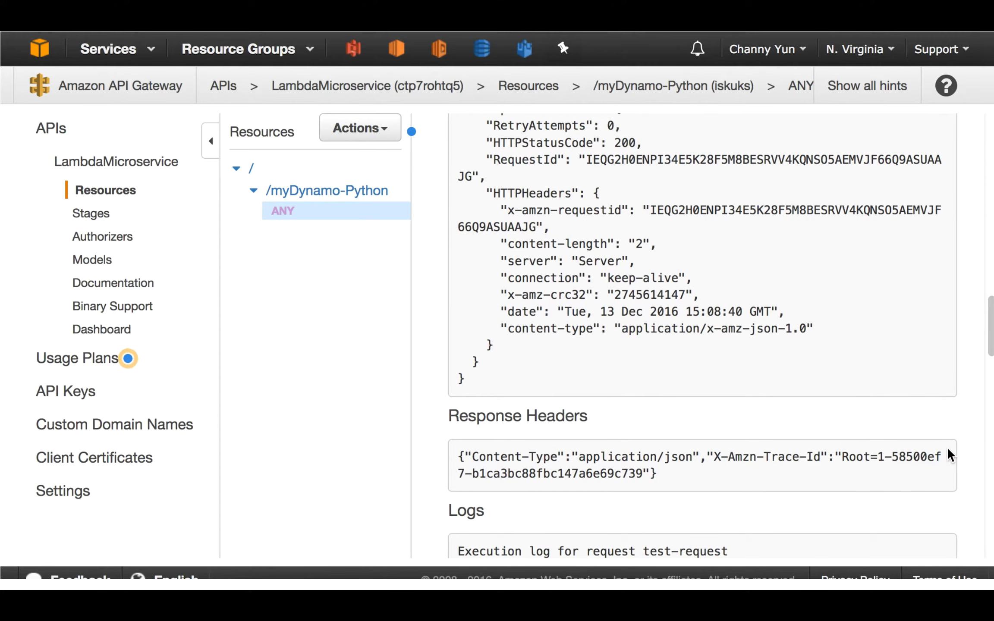
{"action": "scroll", "coordinate": [948, 450], "scroll_direction": "down", "scroll_amount": 7}
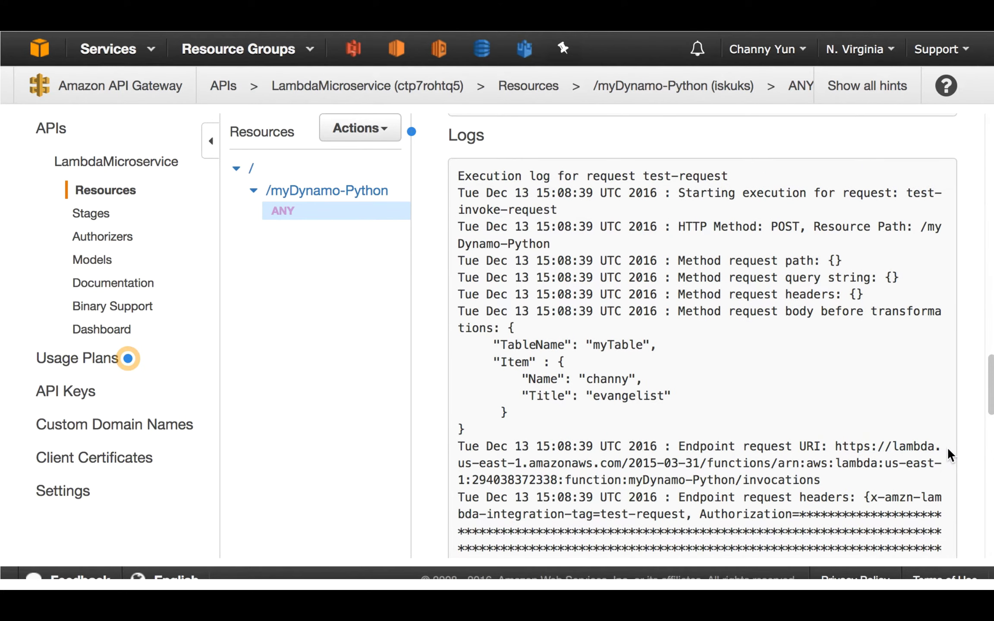
{"action": "scroll", "coordinate": [948, 450], "scroll_direction": "down", "scroll_amount": 8}
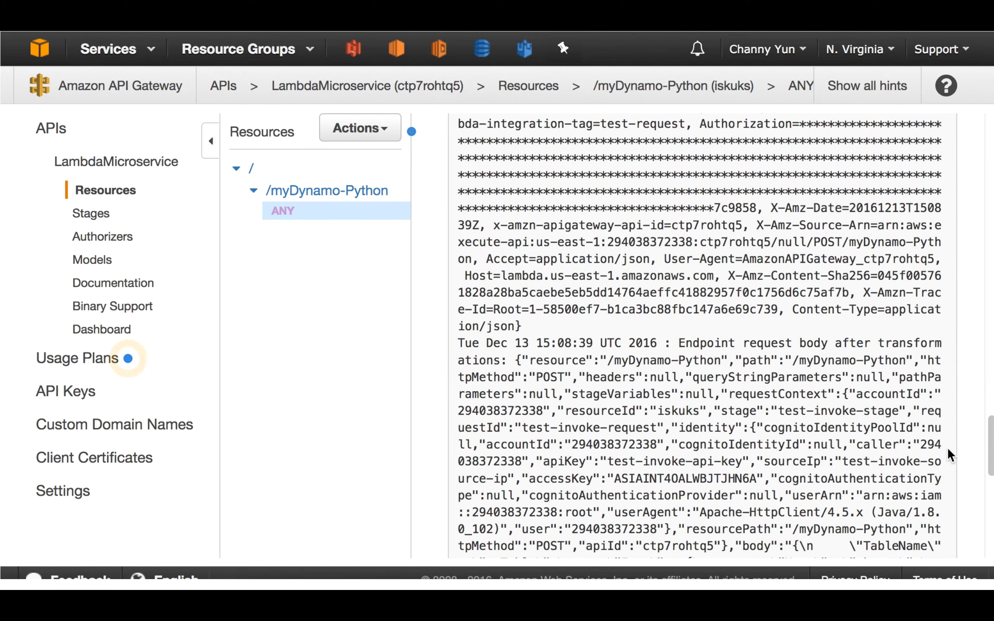
{"action": "scroll", "coordinate": [947, 448], "scroll_direction": "down", "scroll_amount": 6}
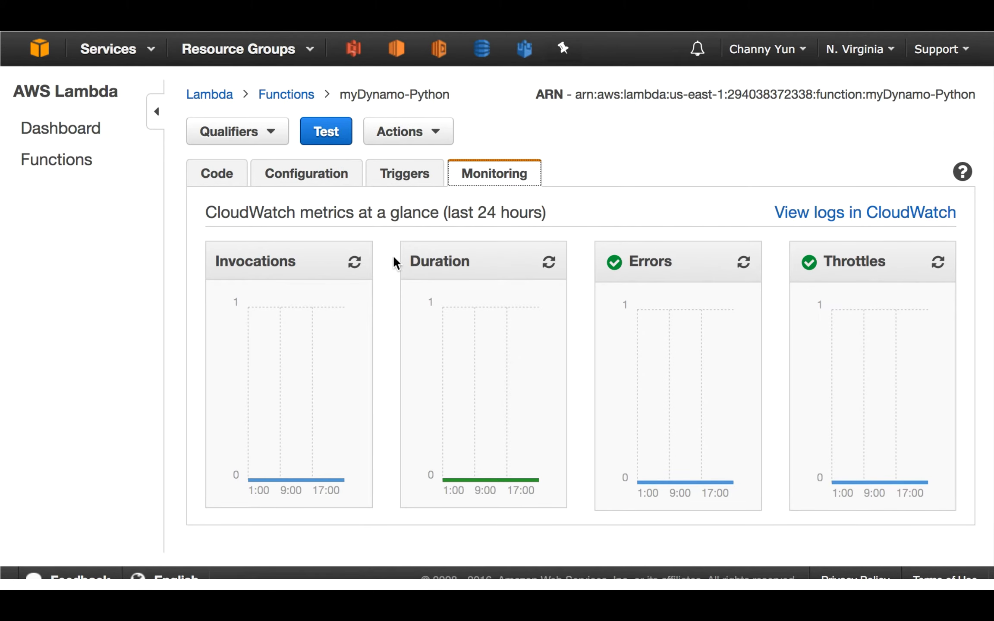
- Rescan myTable and refresh the Invocations and Duration charts until the new invocation appears
{"action": "left_click", "coordinate": [355, 263]}
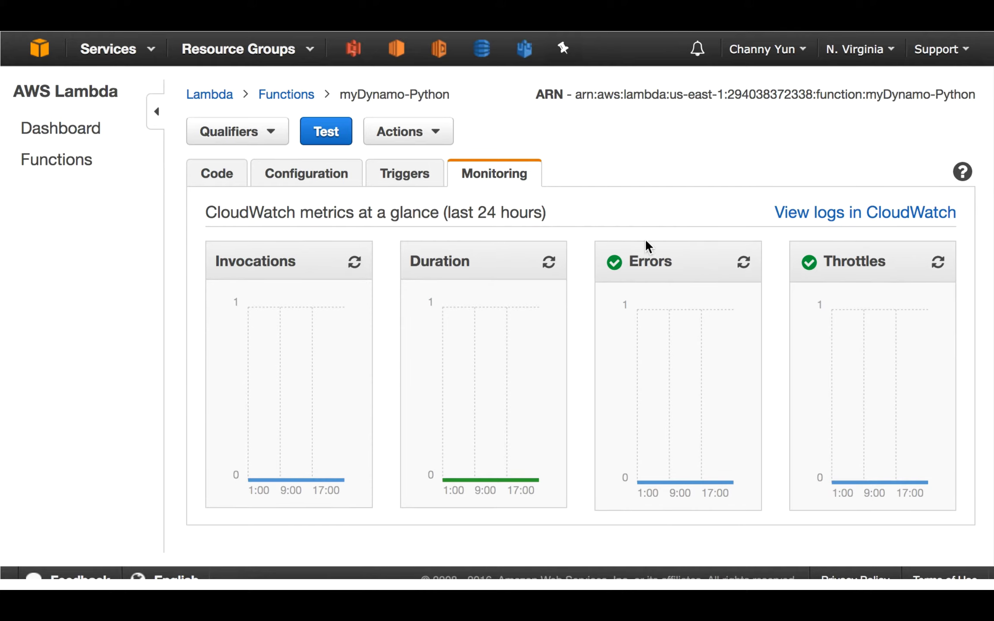
{"action": "left_click", "coordinate": [406, 183]}
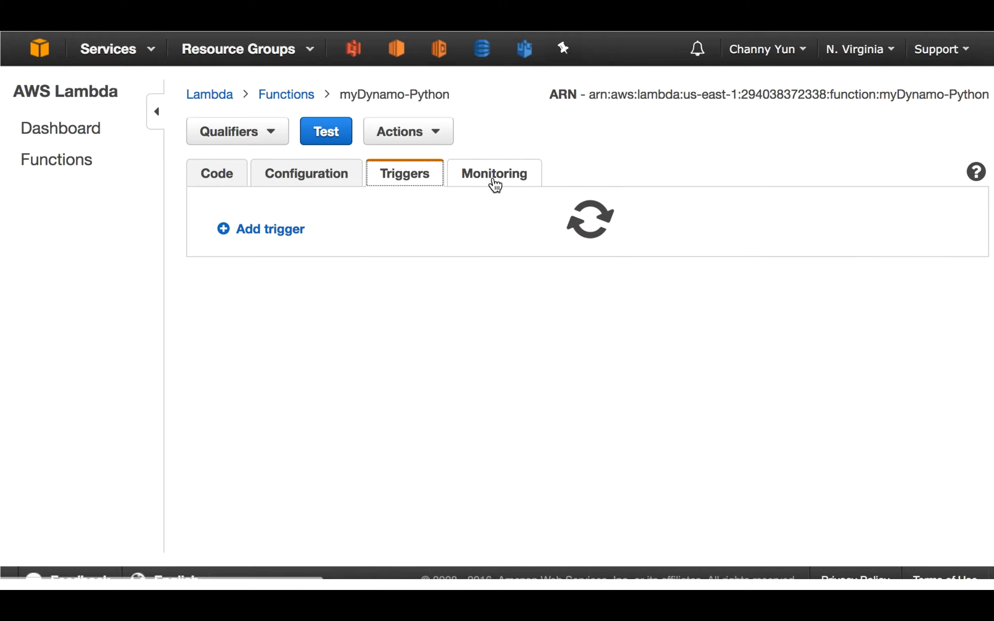
{"action": "left_click", "coordinate": [496, 184]}
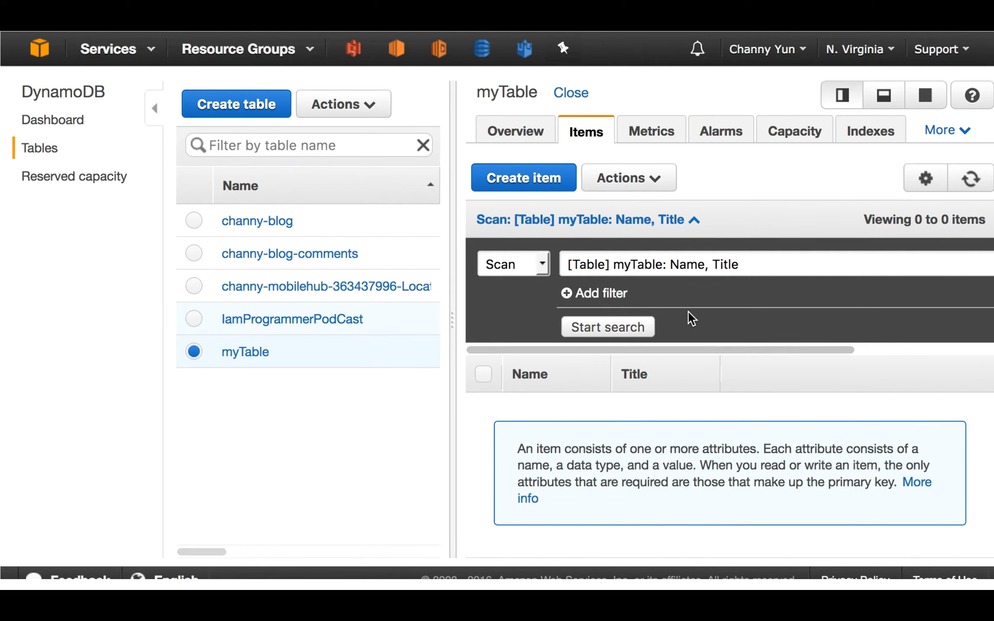
{"action": "left_click", "coordinate": [970, 184]}
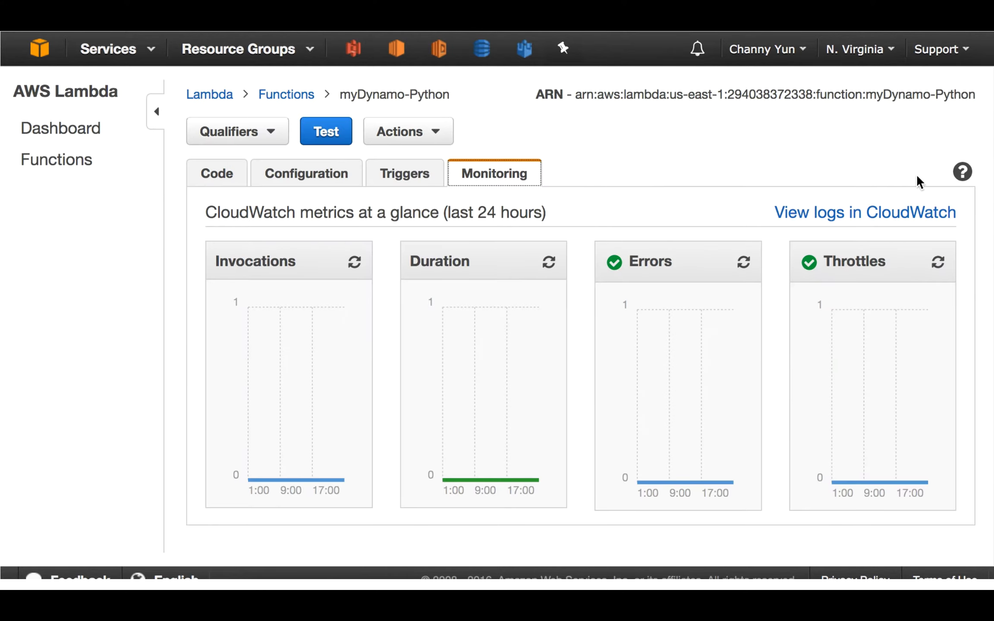
{"action": "left_click", "coordinate": [354, 262]}
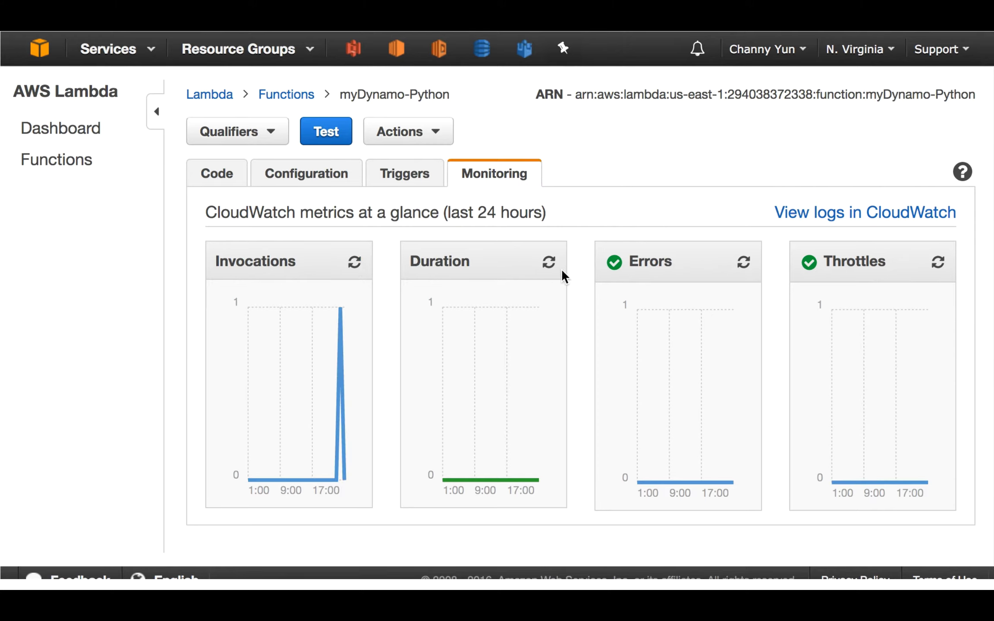
{"action": "left_click", "coordinate": [551, 263]}
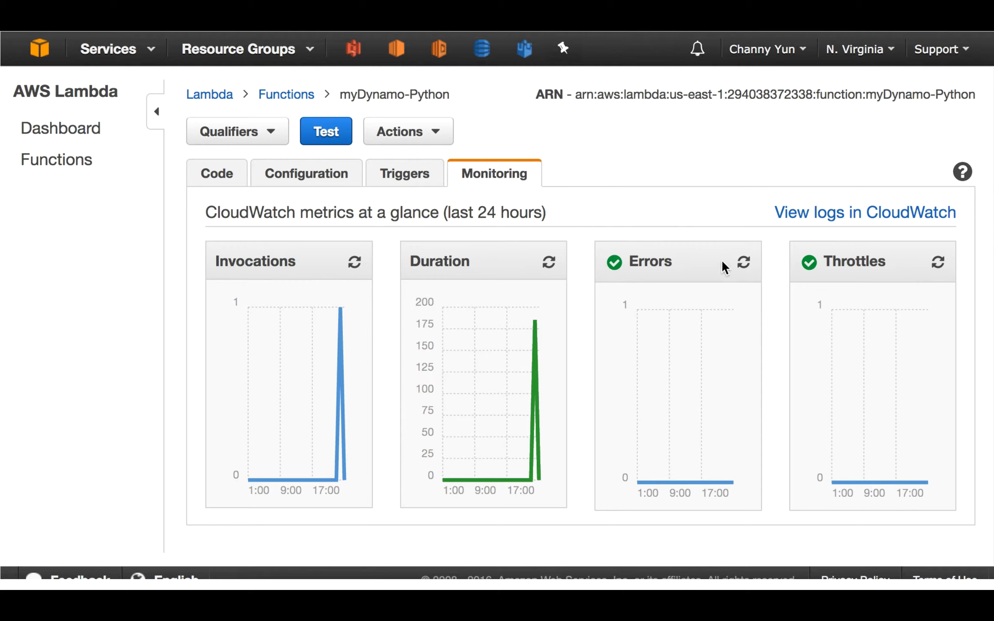